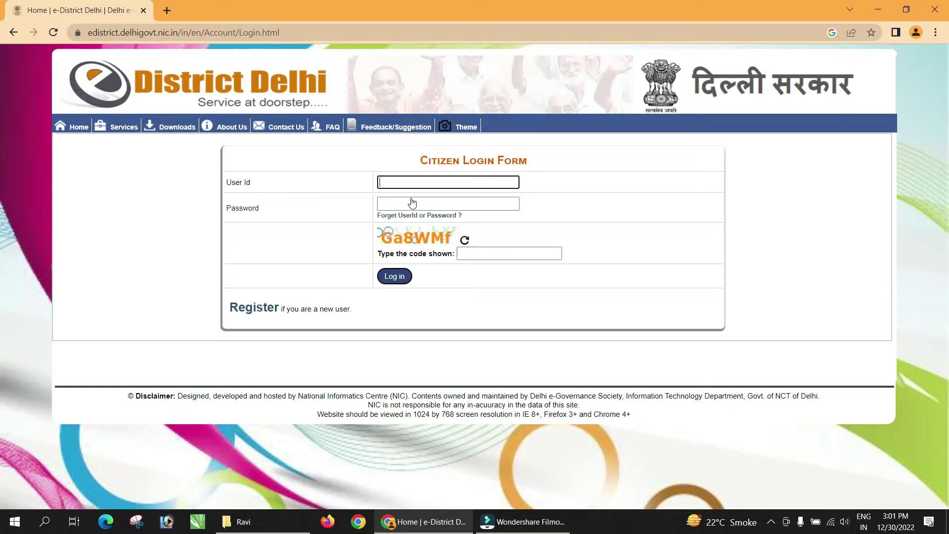
Step: Log in to the citizen account with the user ID, password and the captcha code shown
click(554, 259)
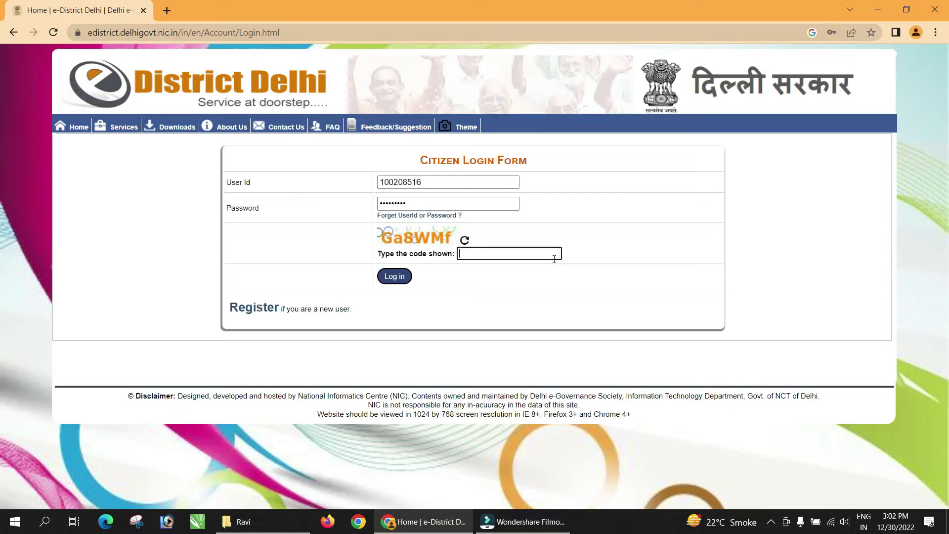
text(Ga8WMf)
click(385, 282)
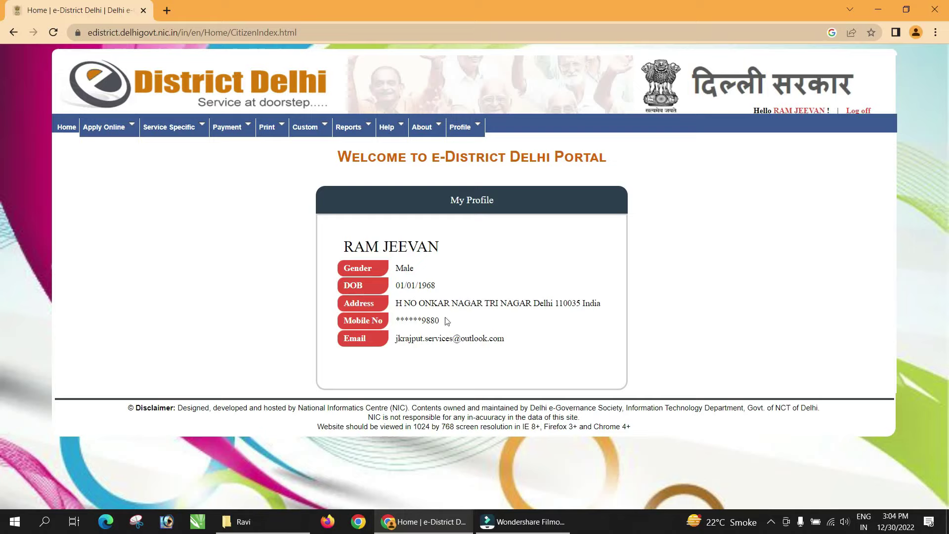
Step: Open the services available for online application and start an application for Issuance of Income Certificate
mouse_move(97, 138)
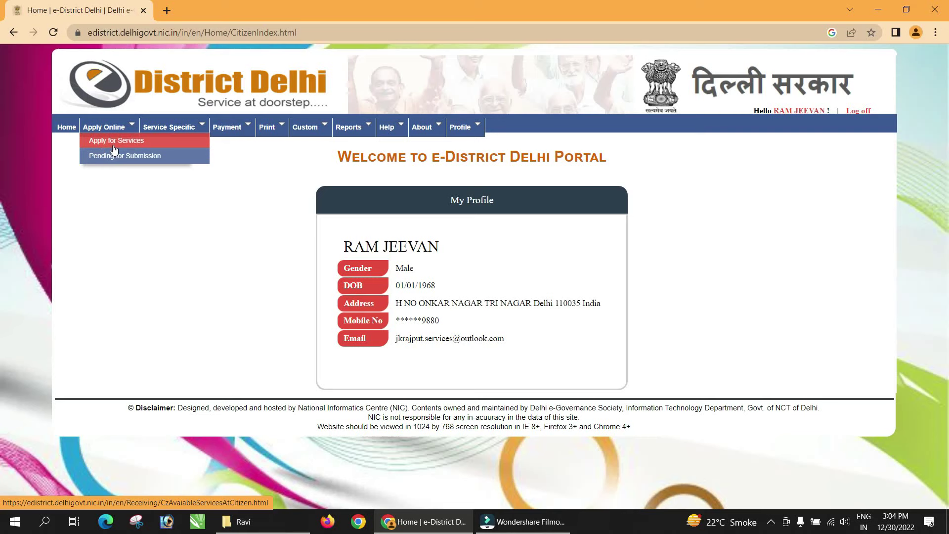
click(113, 145)
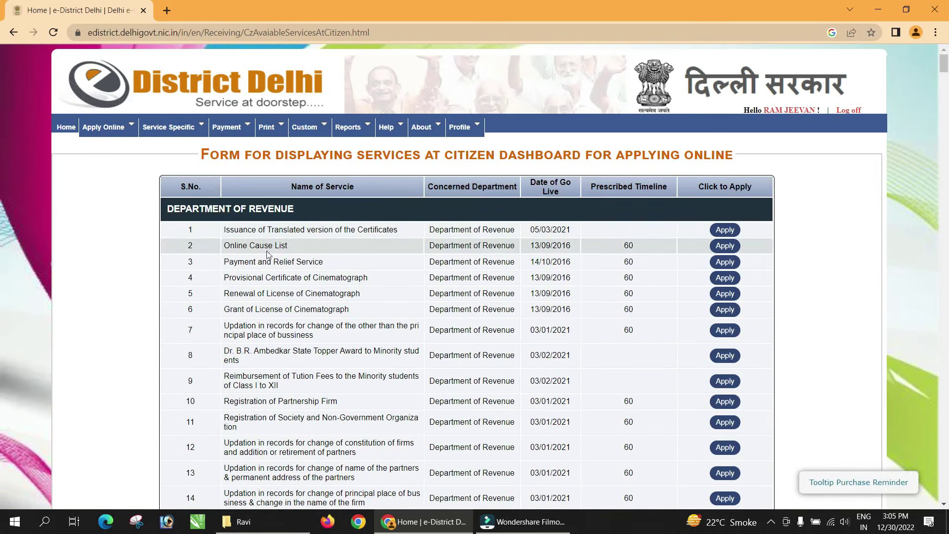
scroll(267, 237, down, 2)
scroll(266, 299, down, 1)
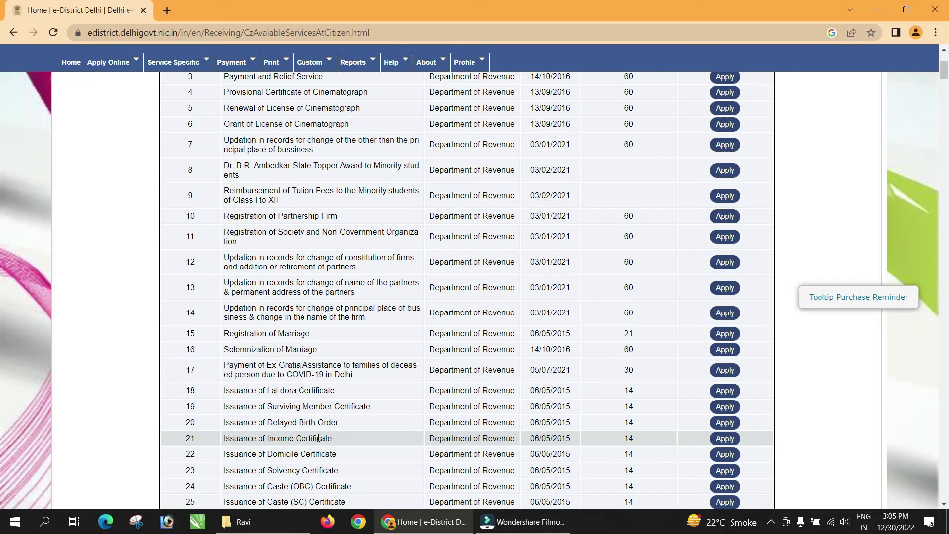
drag(225, 439, 329, 440)
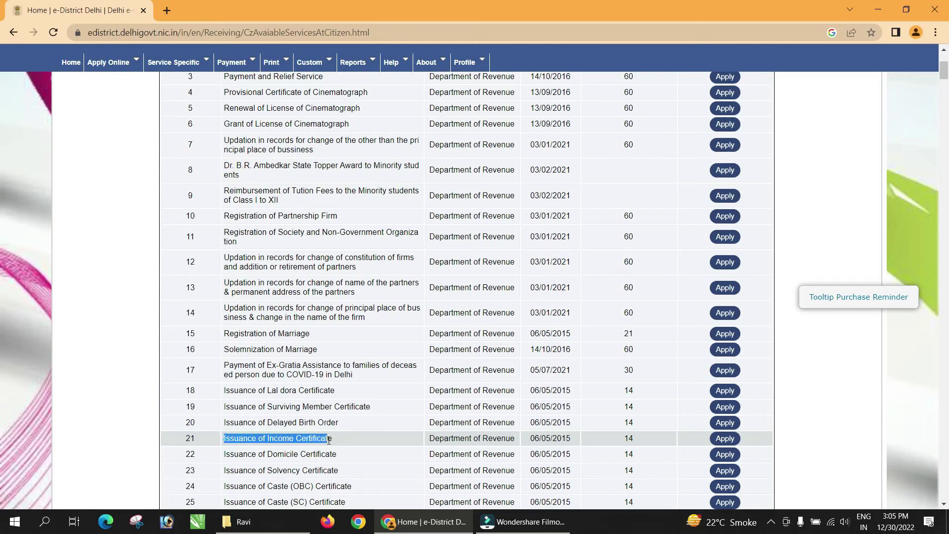
click(734, 443)
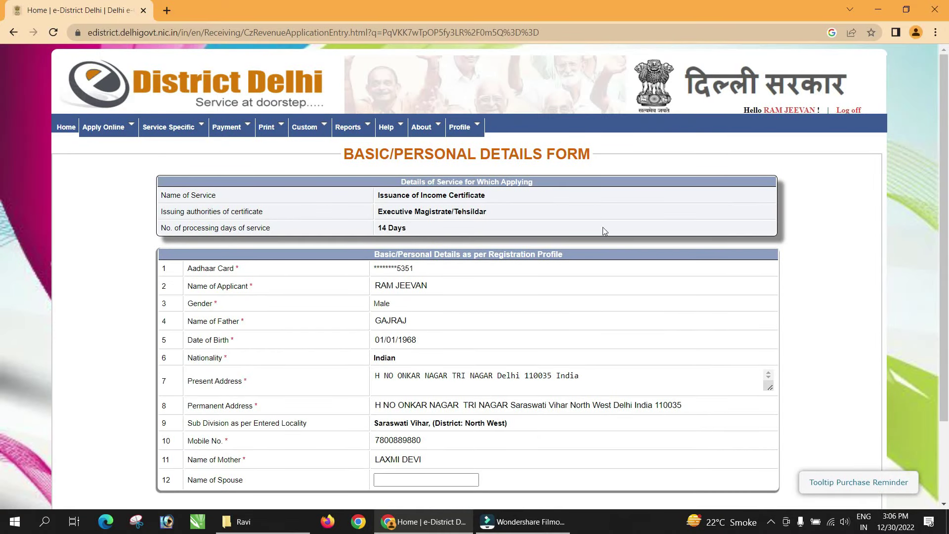
Step: Enter the spouse's name in the basic details form and continue to the service related details
scroll(608, 258, down, 1)
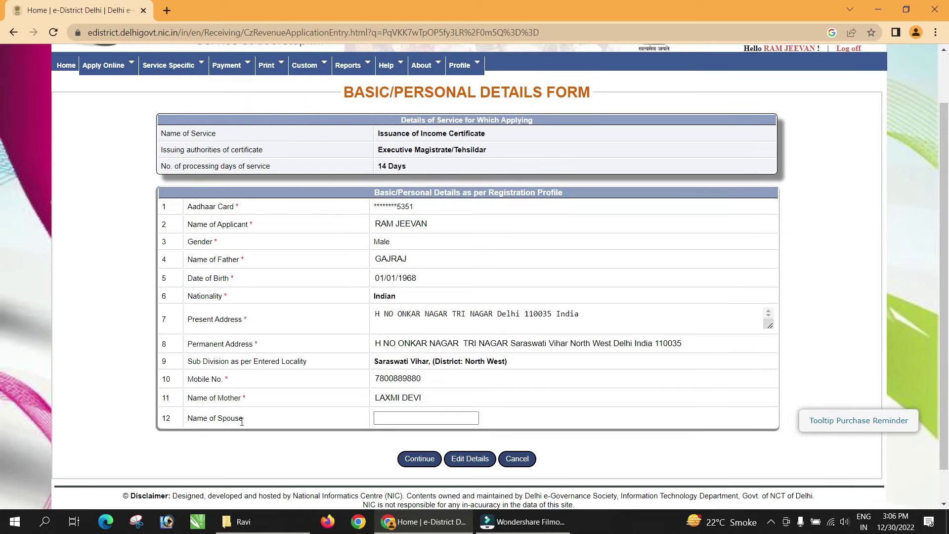
click(403, 419)
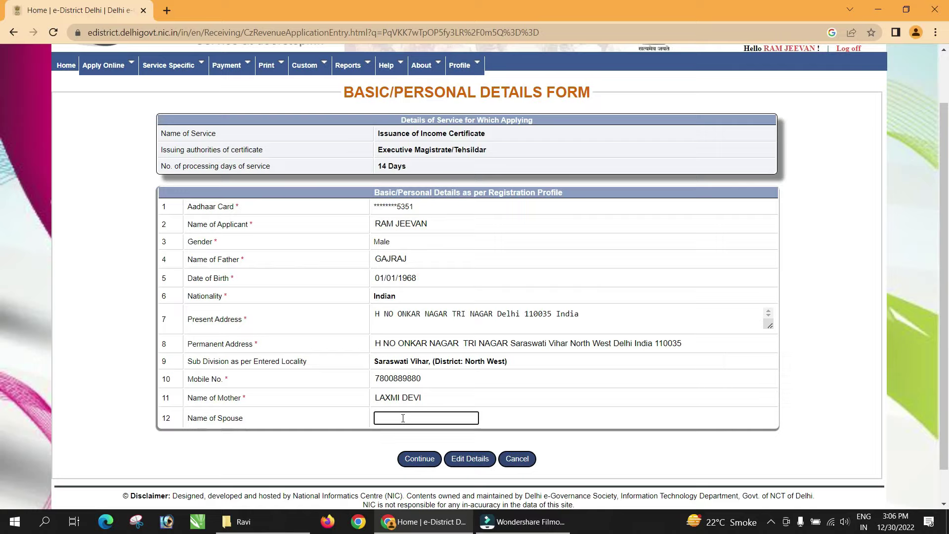
text(RAMA)
click(413, 456)
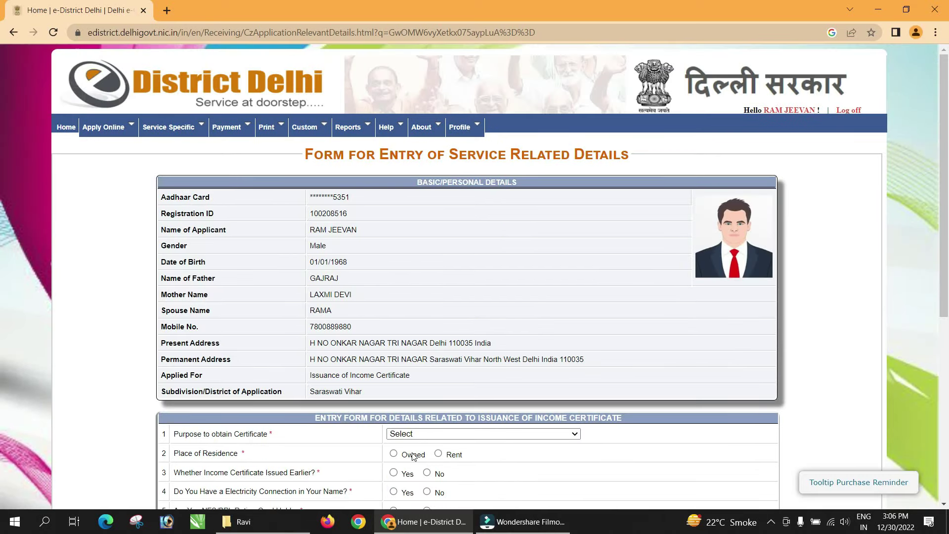
Step: Set the purpose of the certificate to availing charge concession in Education Institution
scroll(449, 366, down, 3)
scroll(449, 368, down, 2)
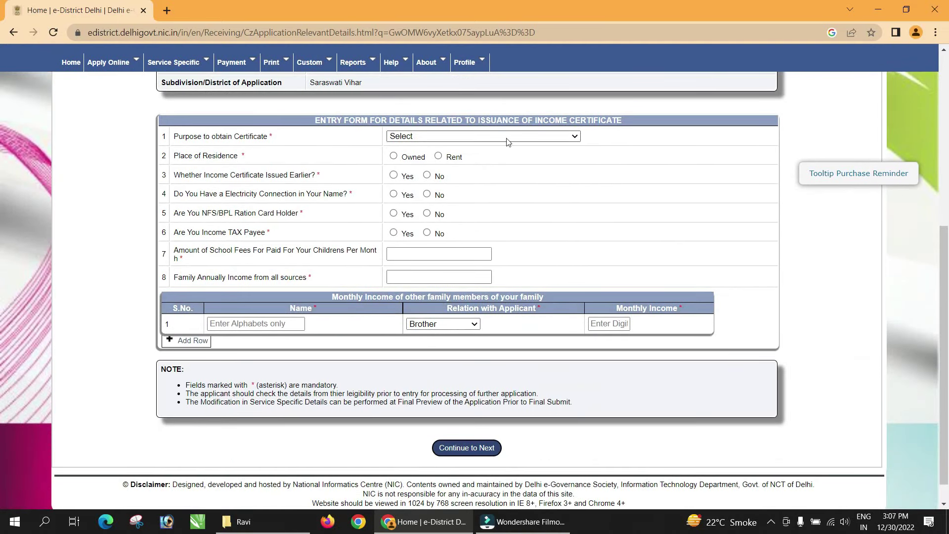
click(452, 134)
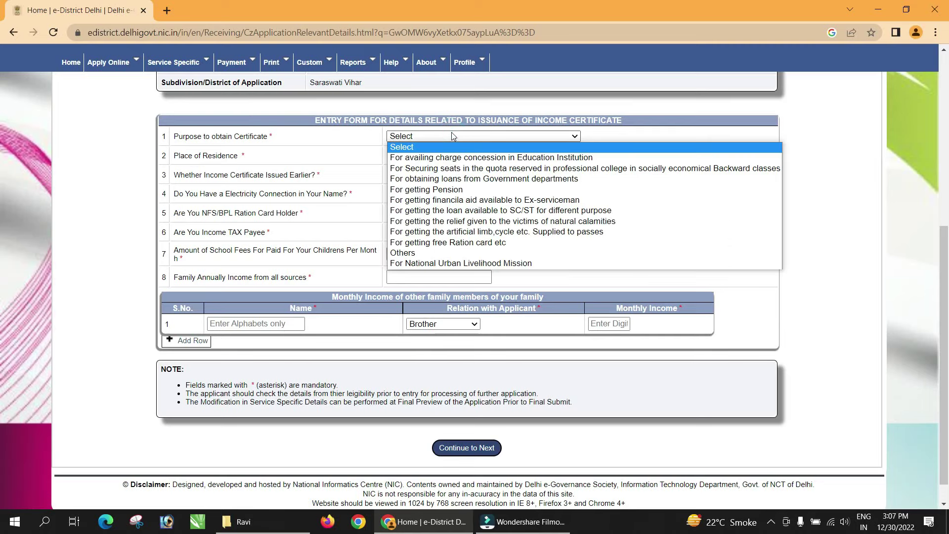
double_click(485, 140)
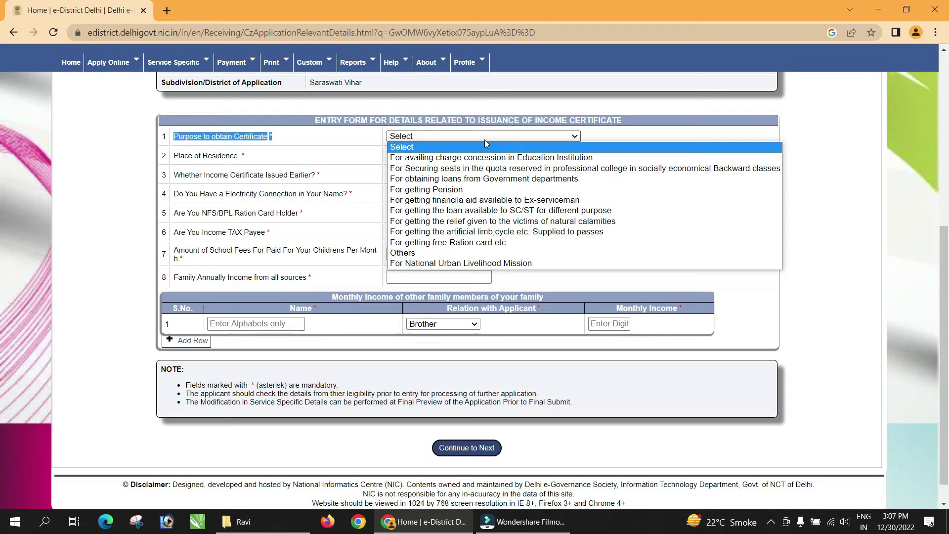
click(505, 159)
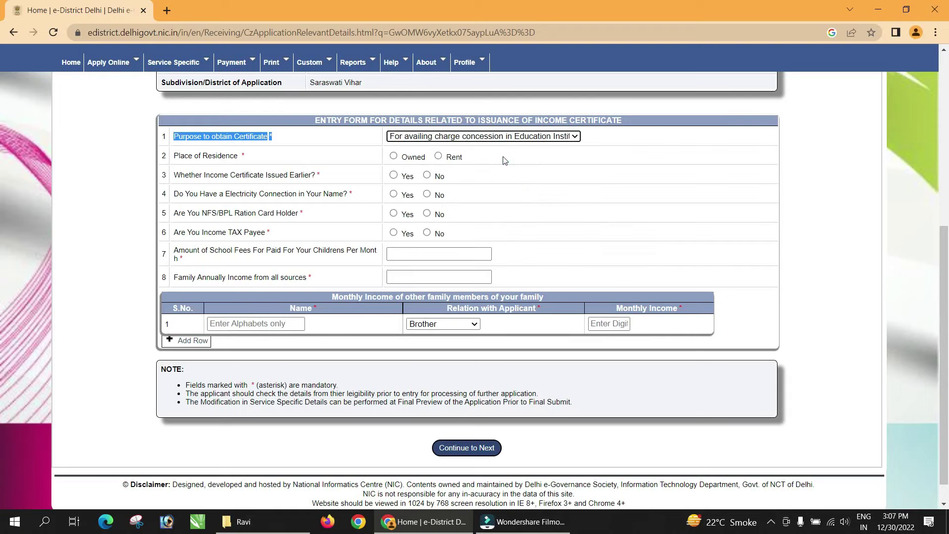
Step: Set the place of residence to Rent with a rent amount of 2500
drag(174, 156, 236, 153)
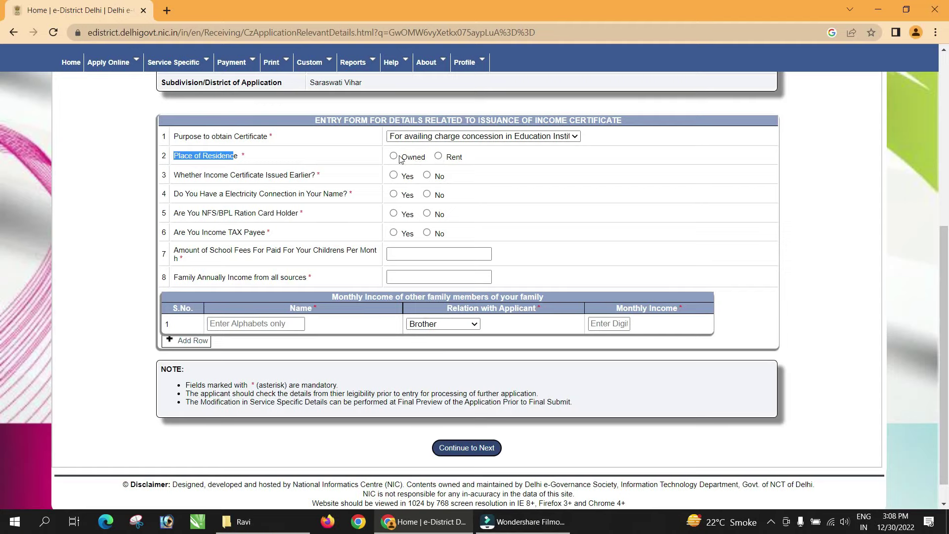
click(439, 157)
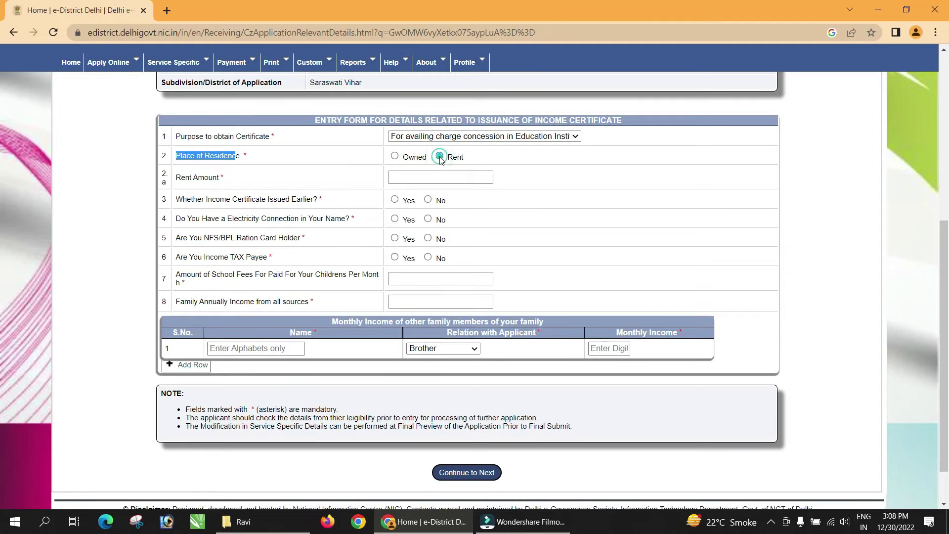
click(395, 178)
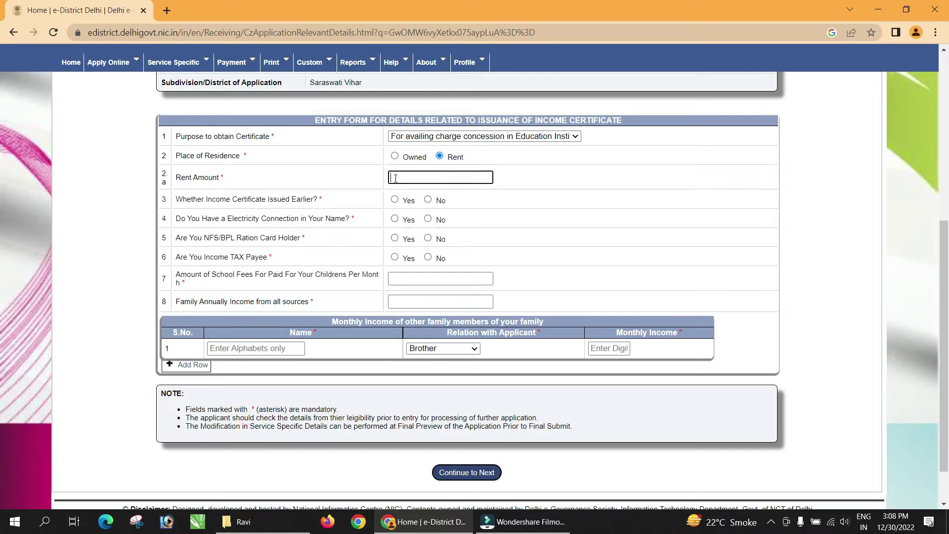
text(2500)
click(488, 192)
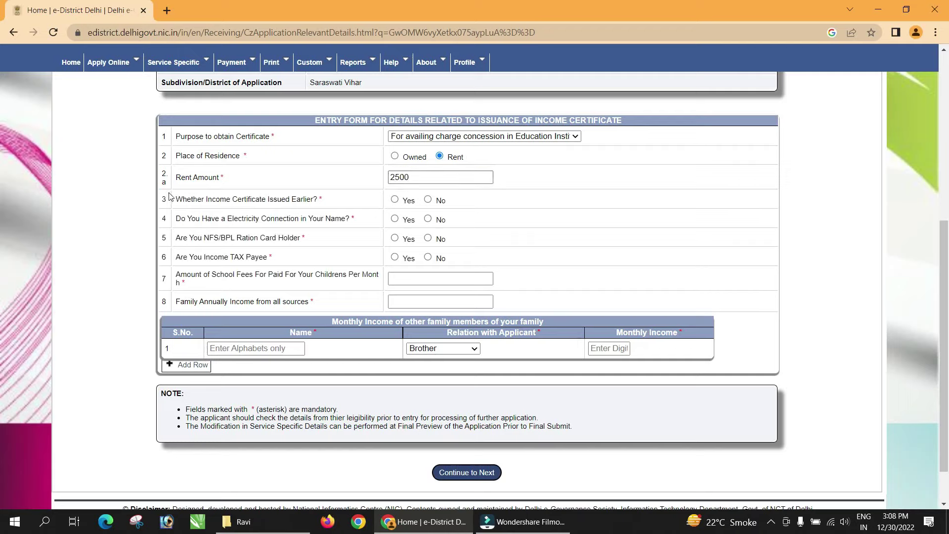
Step: Answer No to the earlier income certificate, electricity connection, NFS/BPL ration card and income tax payee questions
drag(216, 198, 297, 197)
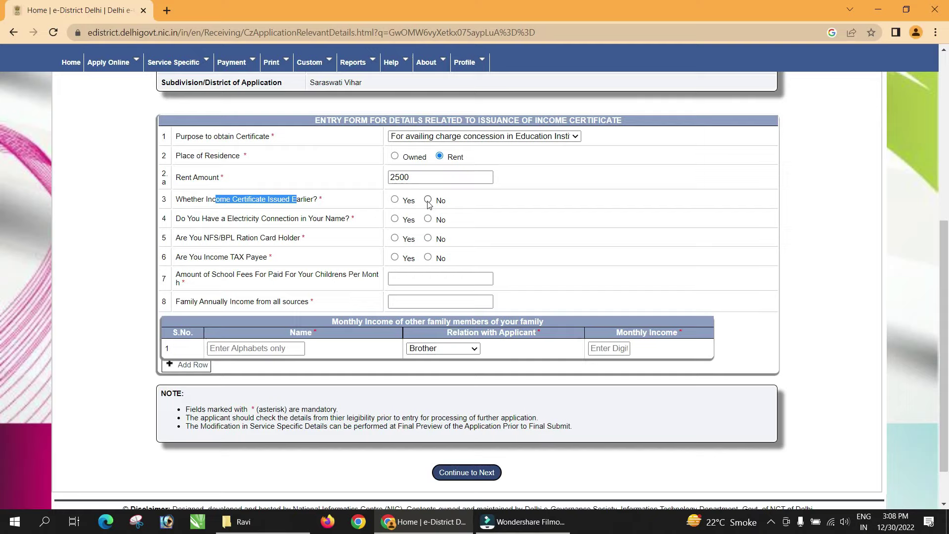
click(428, 201)
click(428, 221)
click(428, 238)
click(428, 262)
Step: Enter 200 as the children's monthly school fees and 96000 as the annual family income from all sources
click(409, 280)
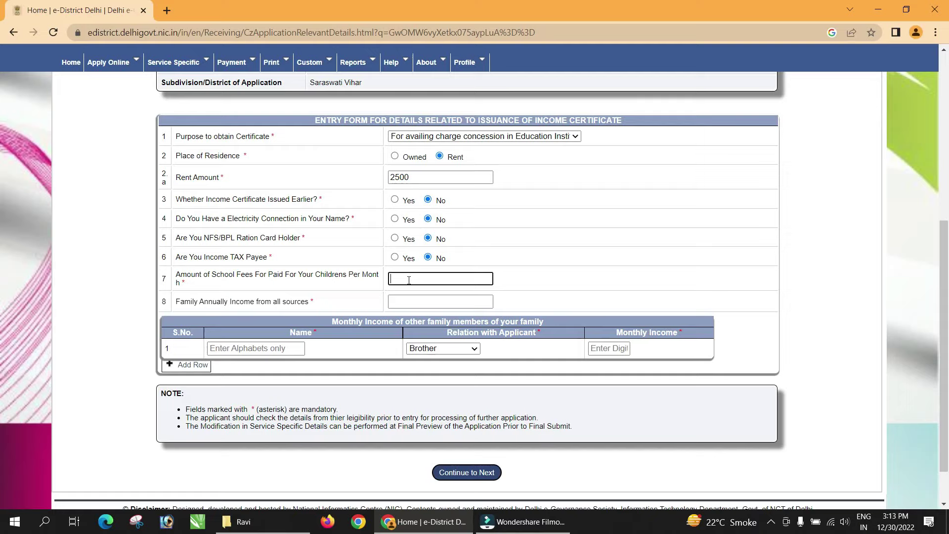
text(200)
click(405, 301)
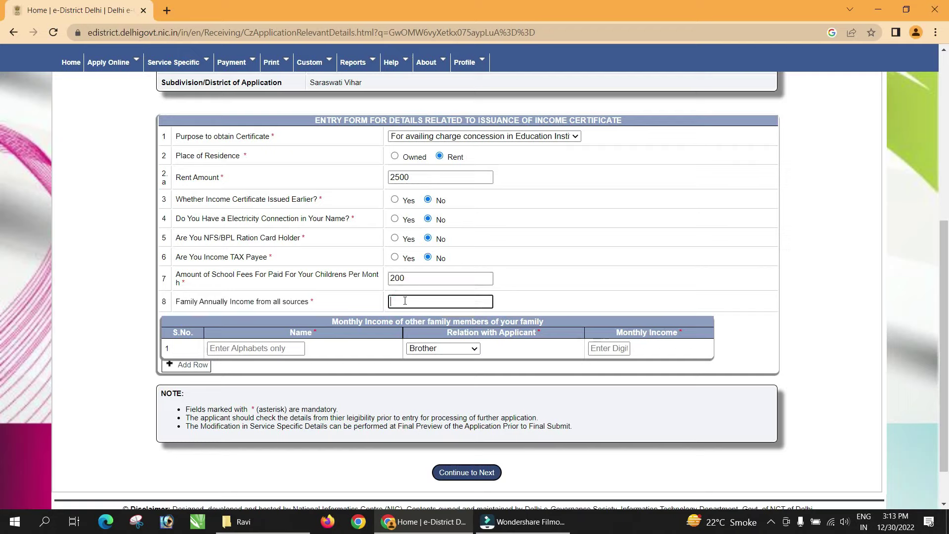
text(96000)
Step: List the wife and the son by name with a monthly income of 0 each, and continue to the supporting documents
key(Tab)
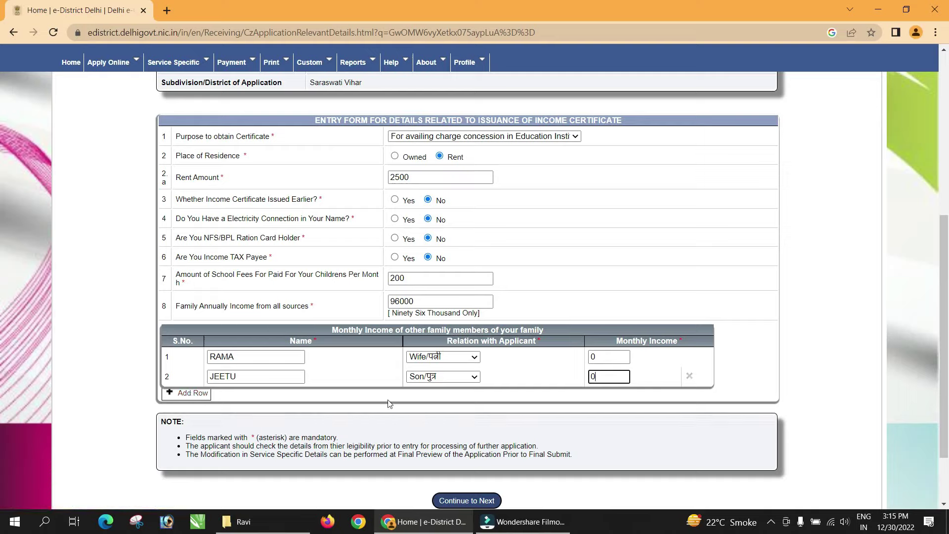
click(466, 501)
Step: Attach the existing Aadhaar Card document as the applicant's identity proof and acknowledge the upload message
scroll(487, 324, down, 5)
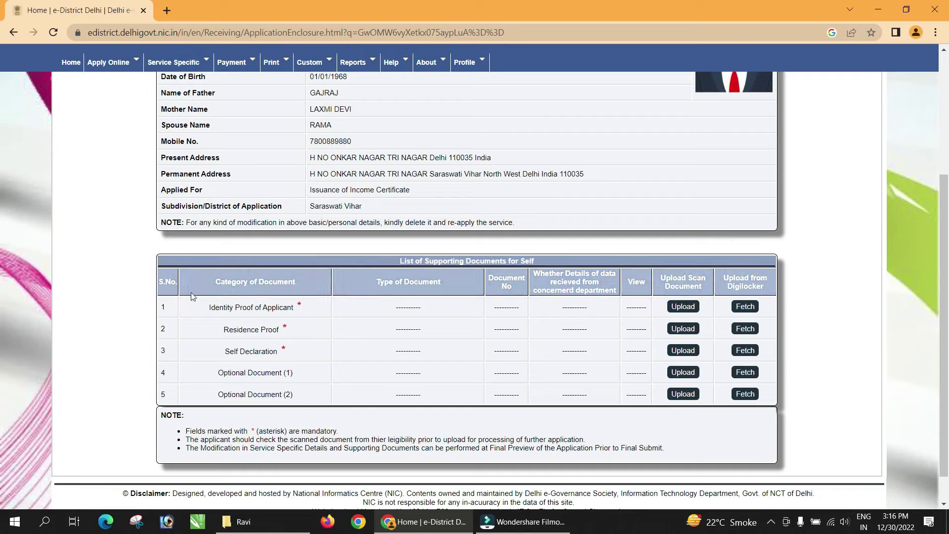
drag(224, 308, 267, 308)
click(683, 306)
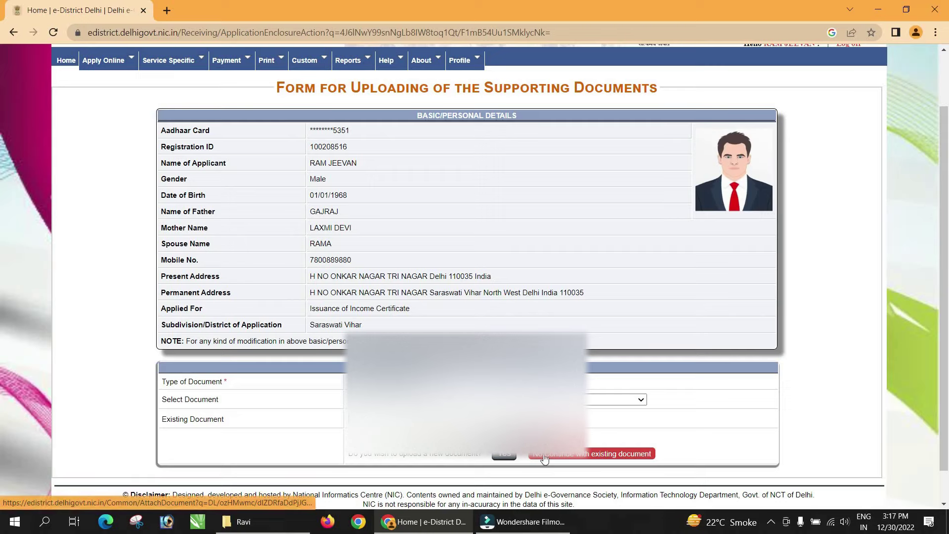
click(629, 458)
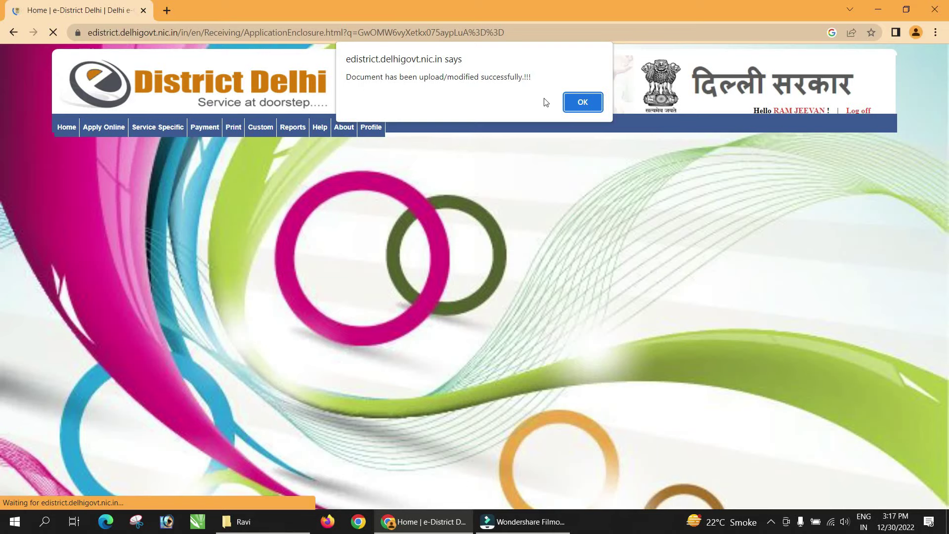
click(576, 105)
Step: Attach the existing Aadhaar Card document as the residence proof
scroll(596, 301, down, 4)
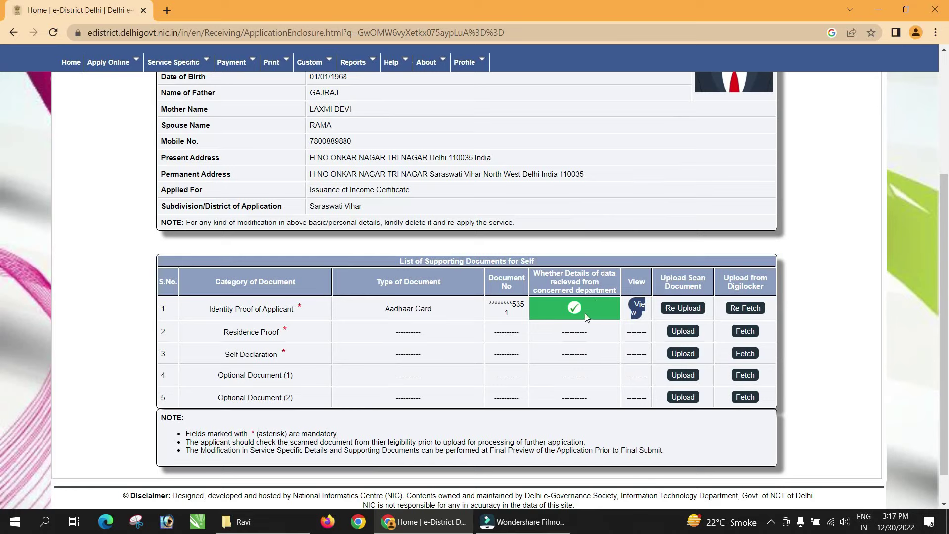
click(683, 331)
scroll(526, 303, down, 3)
click(497, 352)
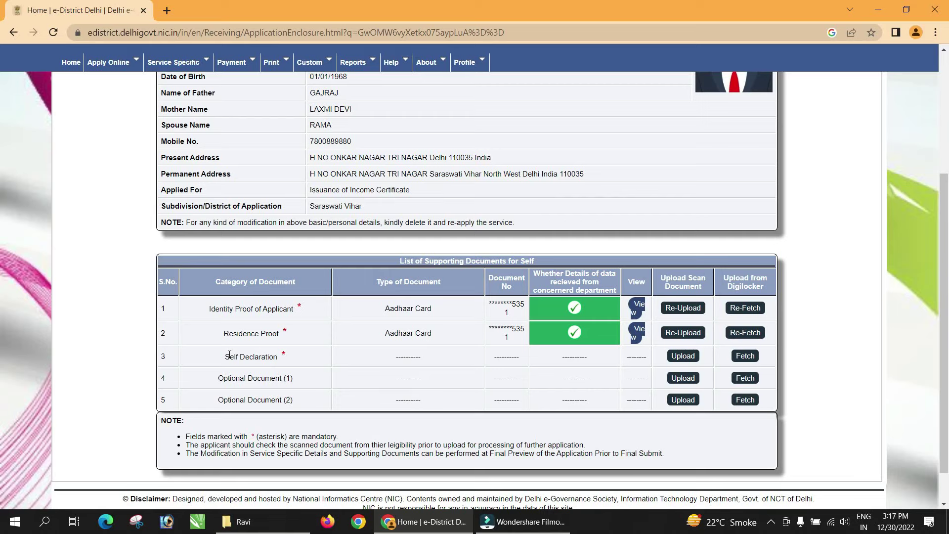
Step: Open the upload form for the Self Declaration and generate the printable self declaration form
drag(229, 355, 268, 360)
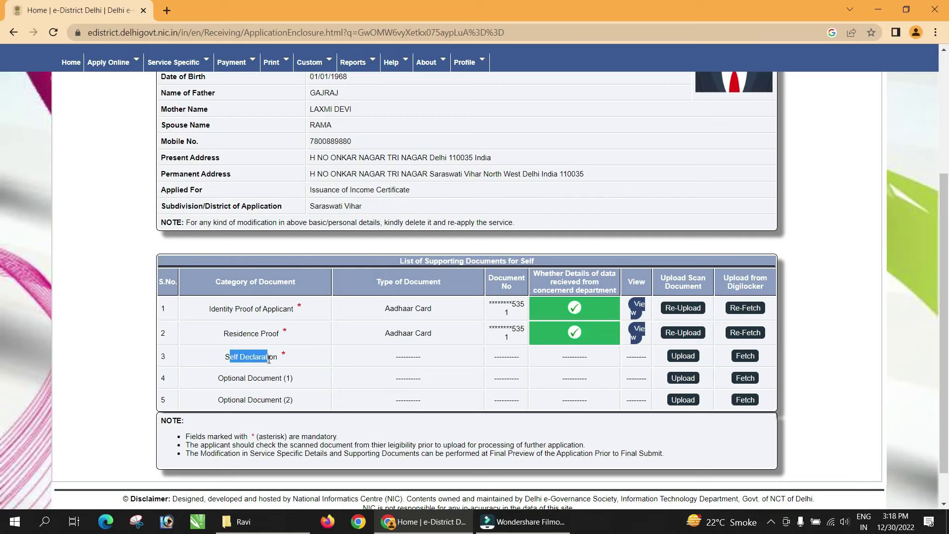
click(678, 357)
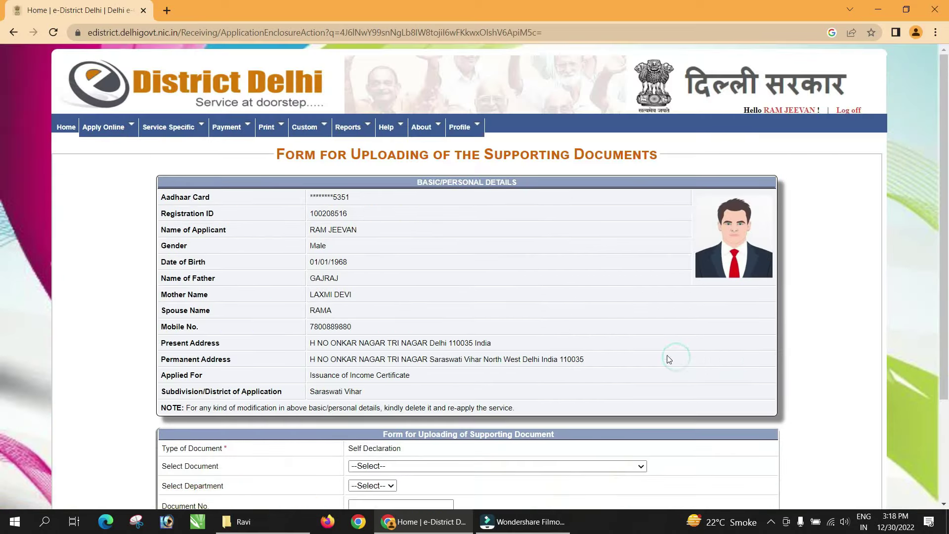
scroll(651, 351, down, 3)
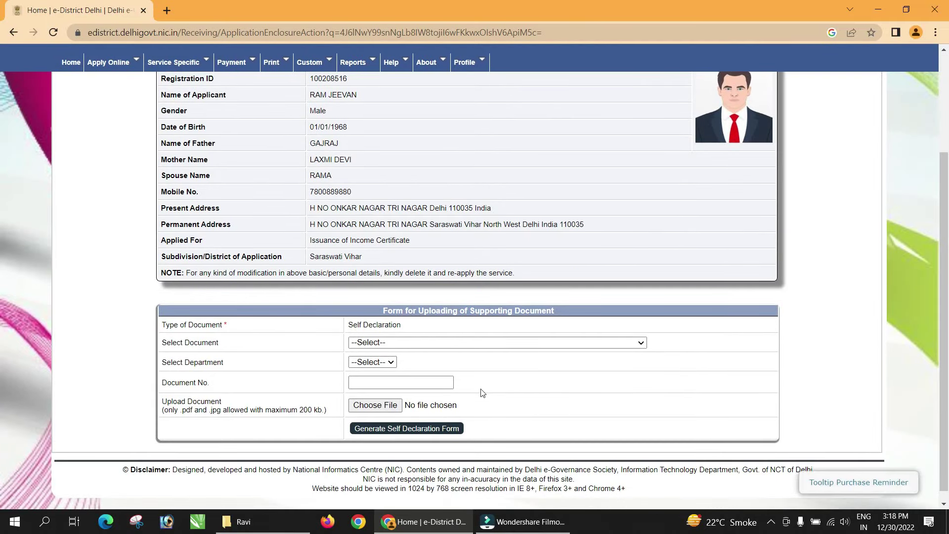
click(424, 429)
scroll(424, 435, down, 4)
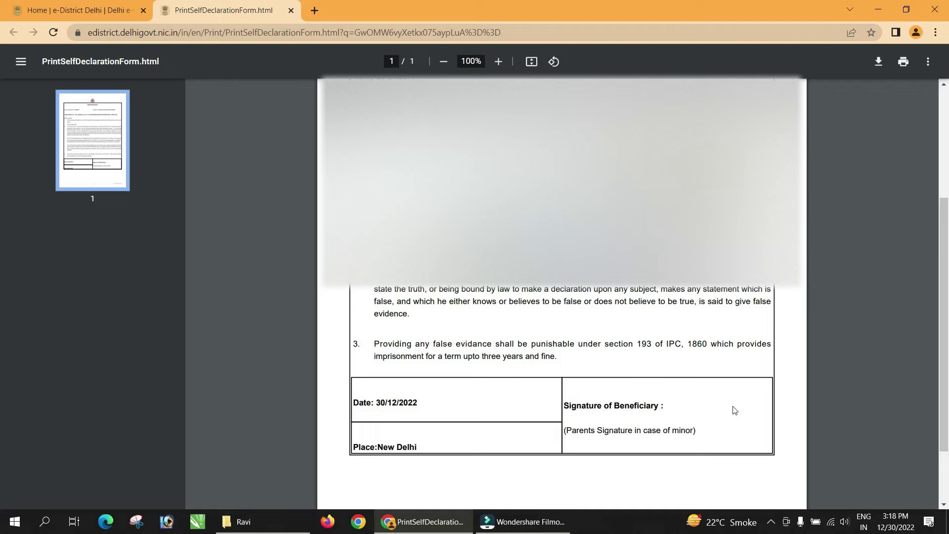
Step: Upload self.jpg as the Self Declaration document, with department Other named Self and document number 00000, giving the e-KYC consent
click(100, 16)
click(457, 341)
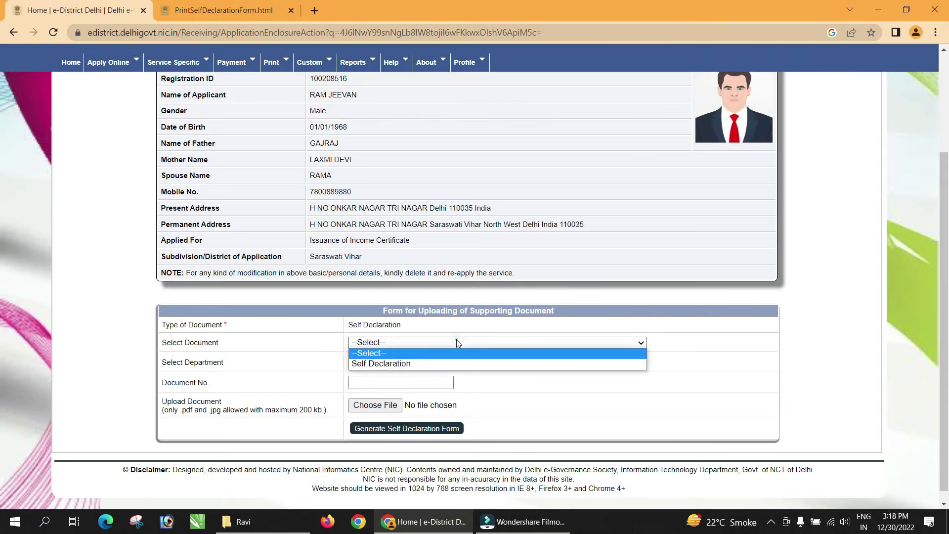
click(433, 363)
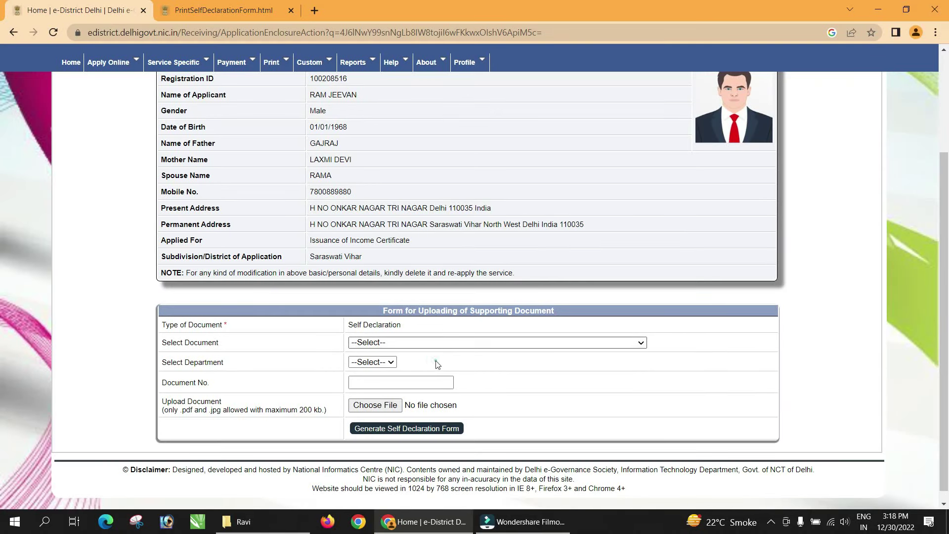
click(389, 363)
click(382, 384)
click(382, 383)
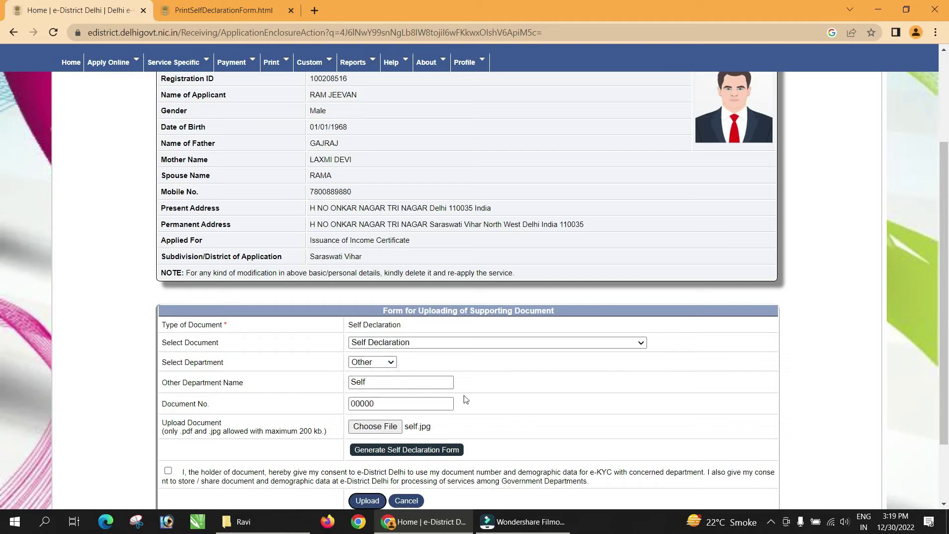
click(252, 400)
click(368, 409)
click(168, 471)
click(366, 501)
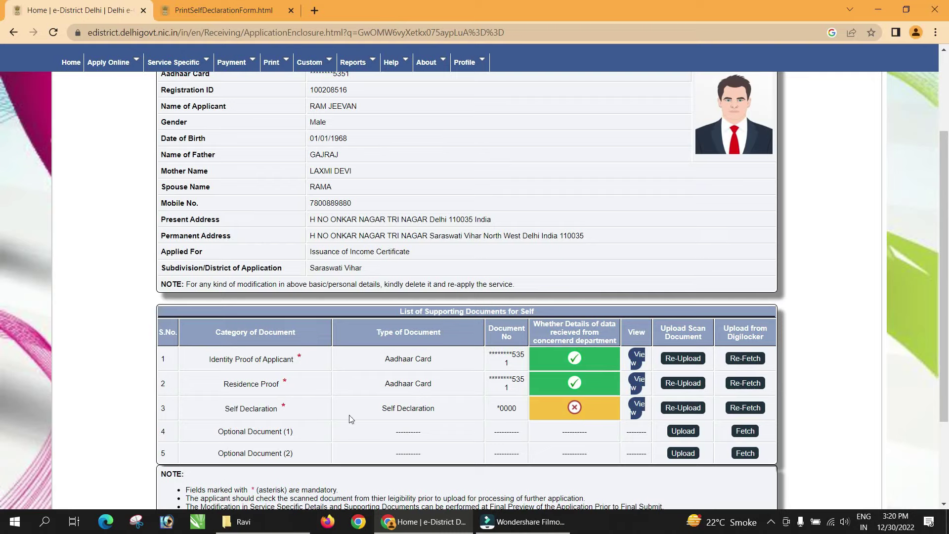
Step: Continue from the supporting documents list to the applicant photograph page
scroll(608, 425, down, 1)
scroll(606, 413, down, 2)
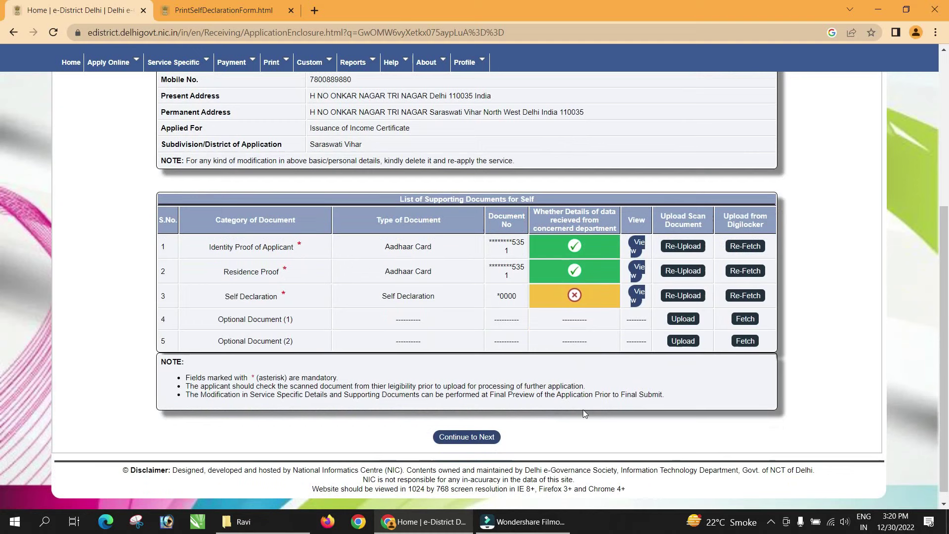
click(467, 437)
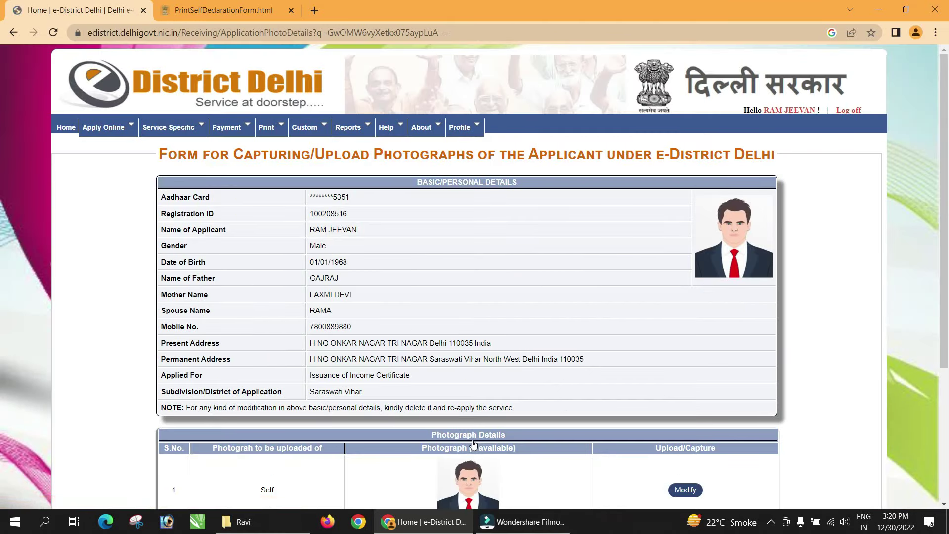
Step: Open the applicant's own photograph for modification and choose to upload a file instead of capturing one
scroll(631, 349, down, 1)
scroll(630, 349, down, 2)
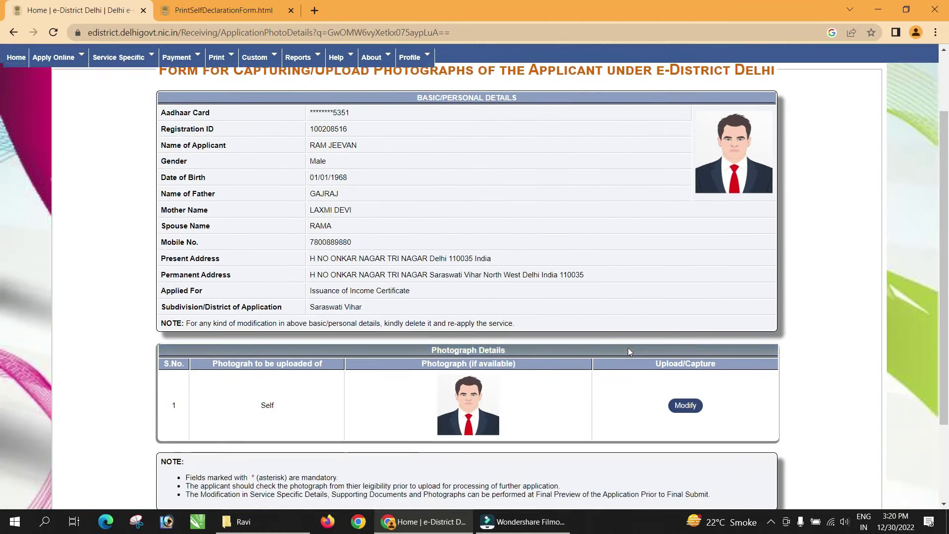
click(685, 316)
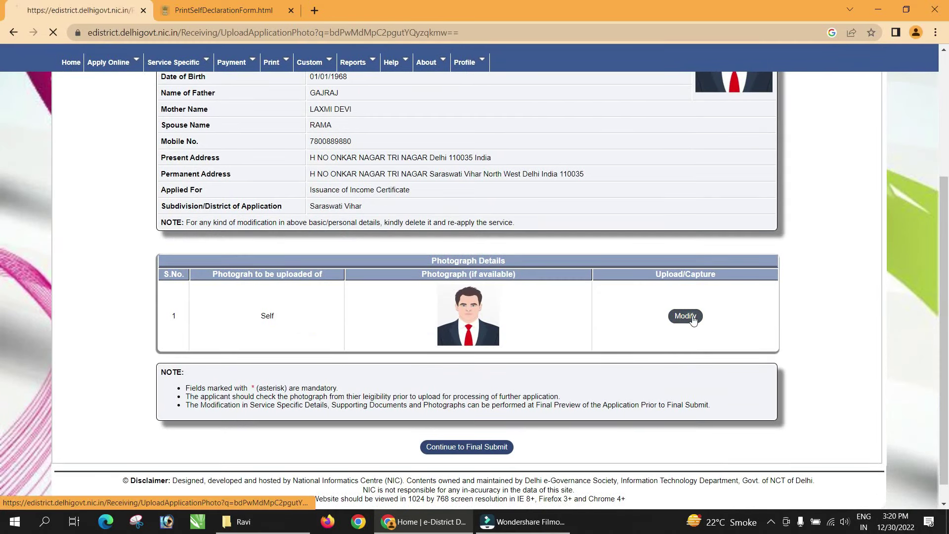
scroll(691, 316, down, 2)
scroll(357, 360, down, 2)
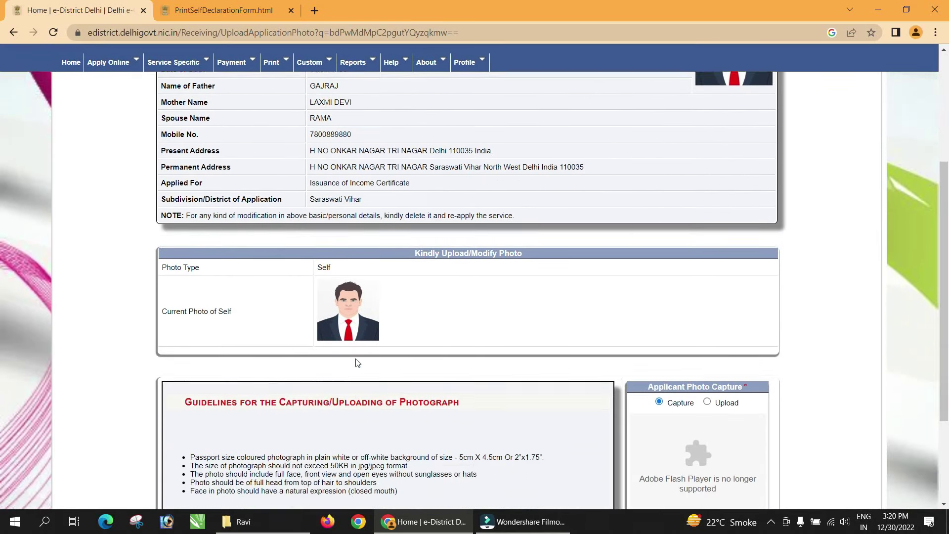
click(704, 346)
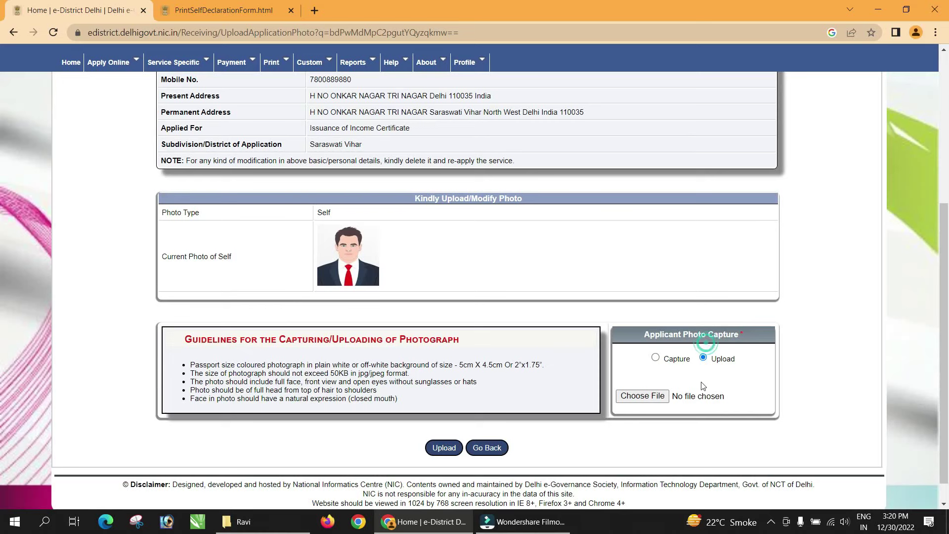
Step: Upload photo.jpg as the applicant's photograph and acknowledge the upload message
click(638, 397)
click(428, 99)
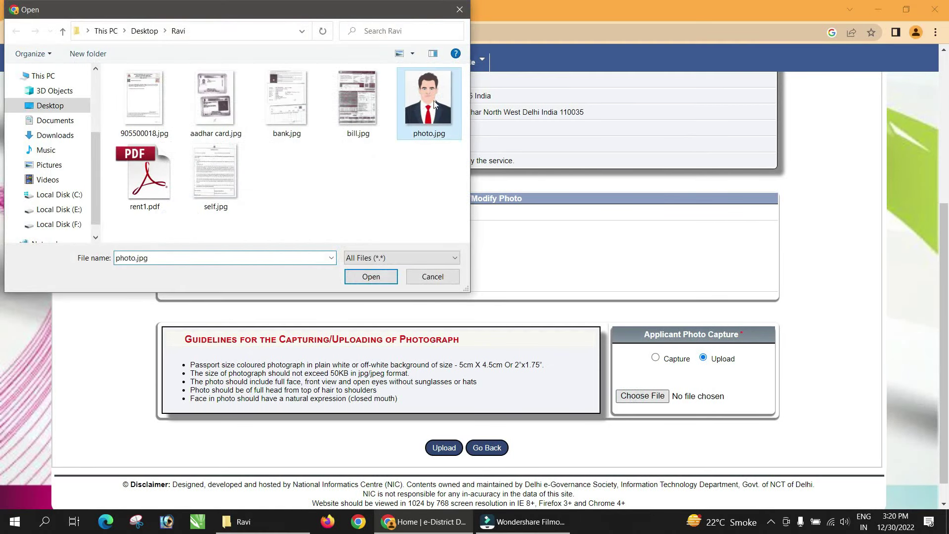
click(371, 277)
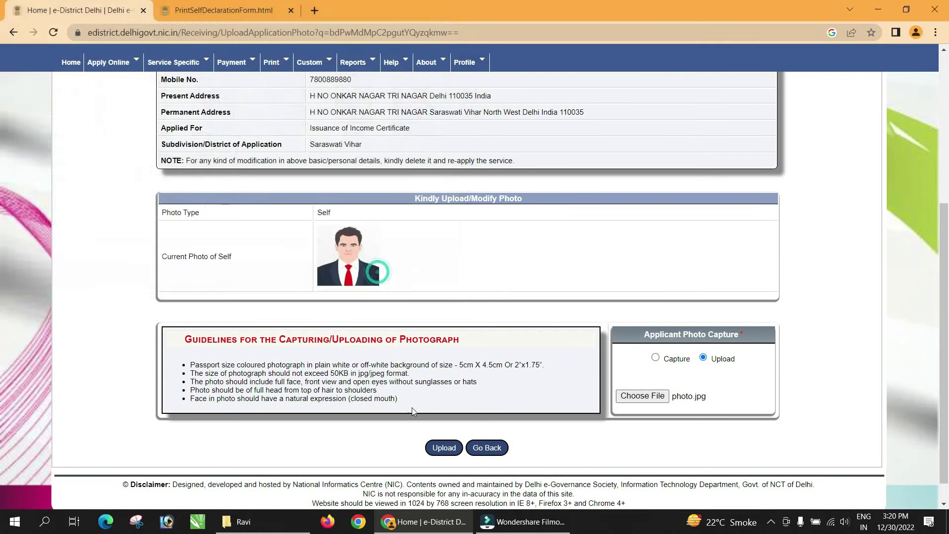
click(446, 449)
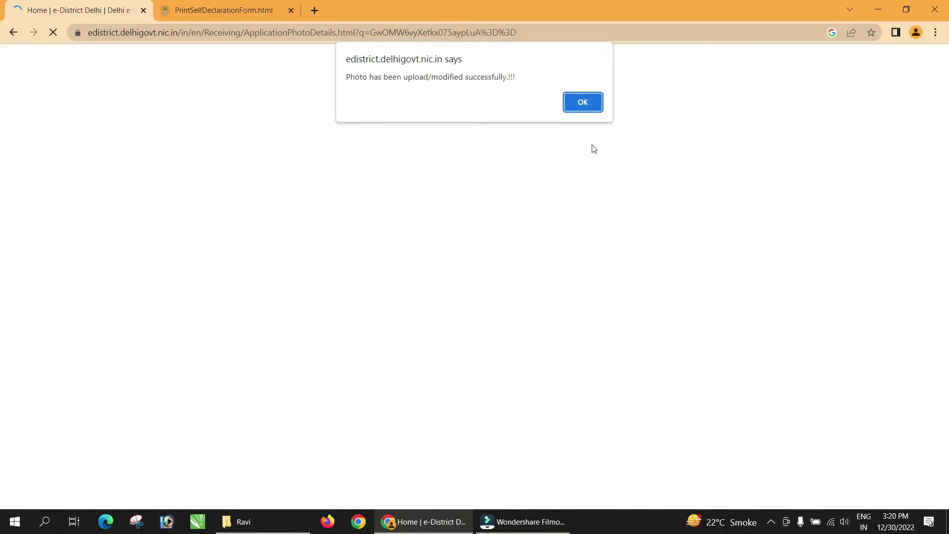
click(596, 102)
Step: Continue from the photograph details to the final submission preview of the application
scroll(651, 277, down, 1)
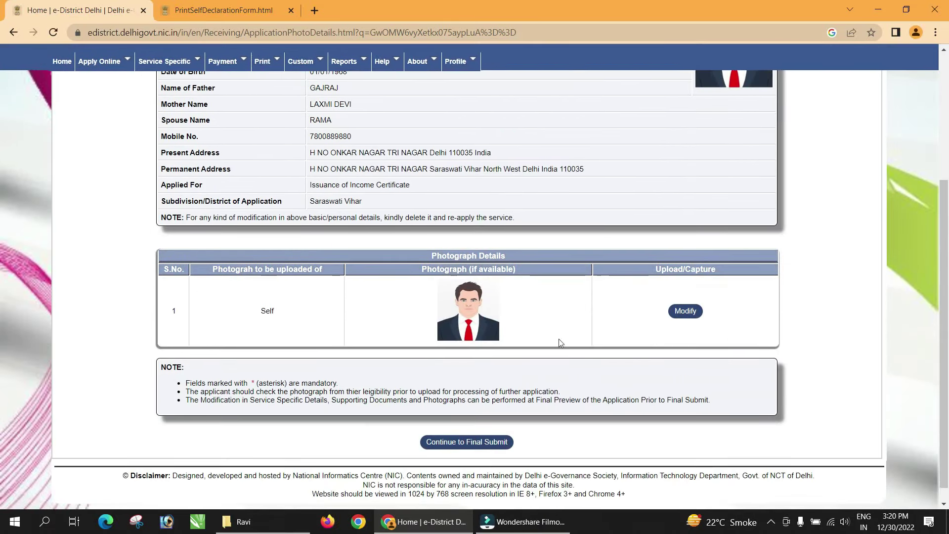
scroll(559, 340, down, 1)
scroll(517, 194, up, 3)
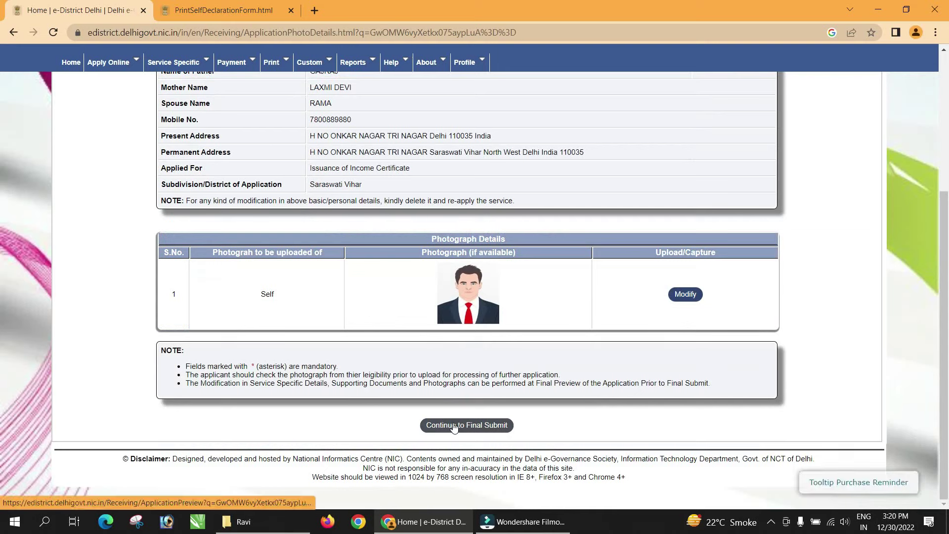
click(453, 425)
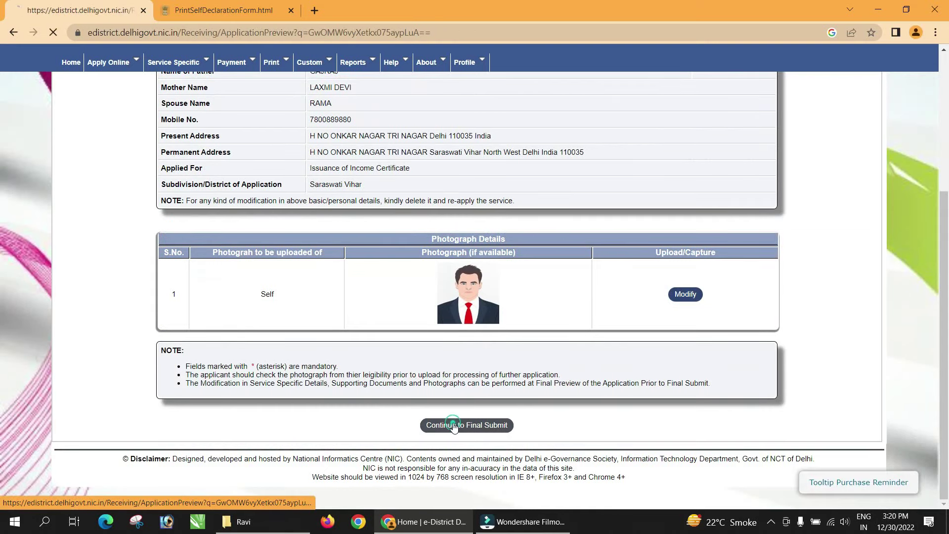
Step: Reopen the supporting documents for editing from the application preview and open the upload form for Optional Document (1)
scroll(474, 350, down, 5)
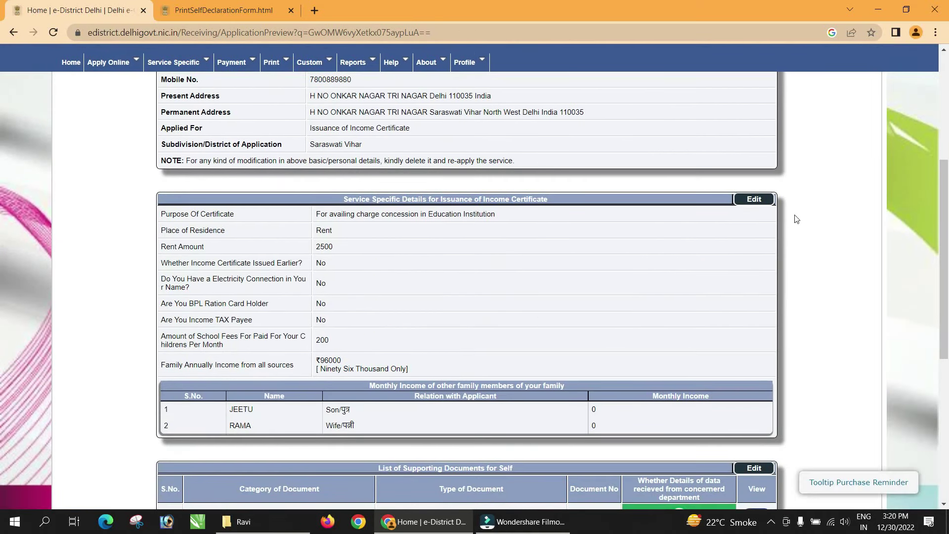
scroll(770, 256, down, 5)
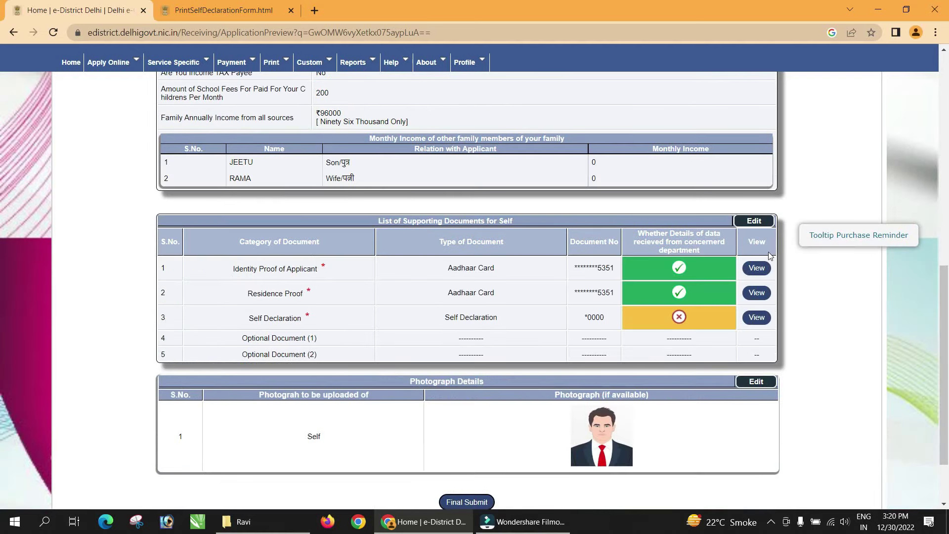
click(754, 222)
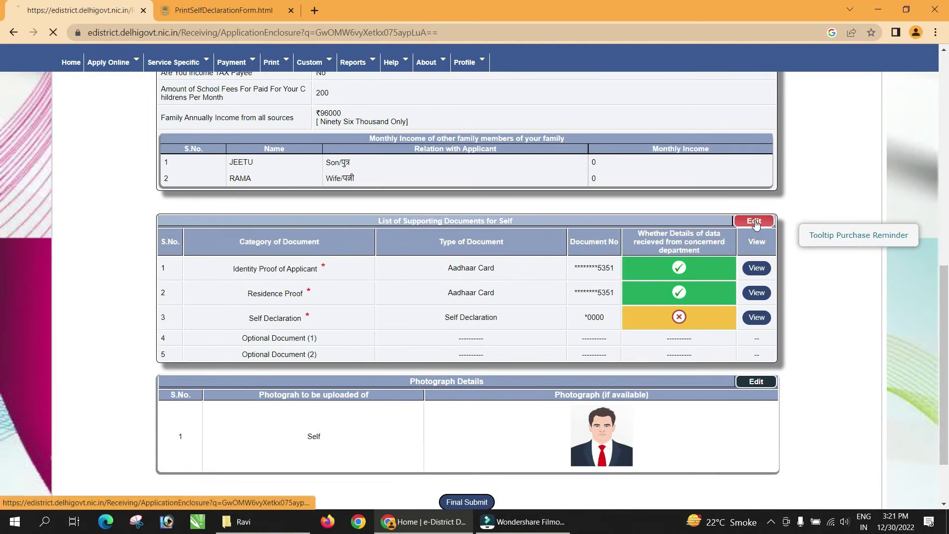
scroll(756, 223, down, 5)
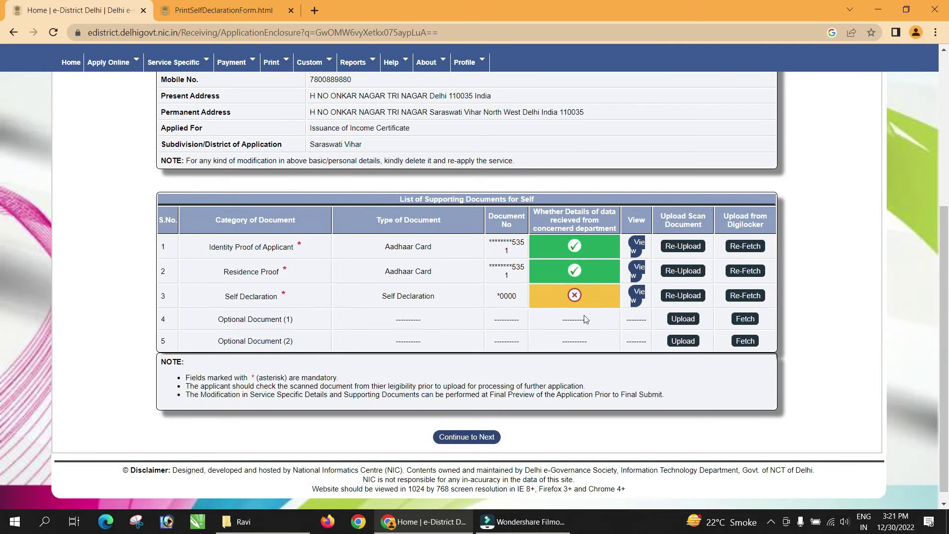
click(688, 319)
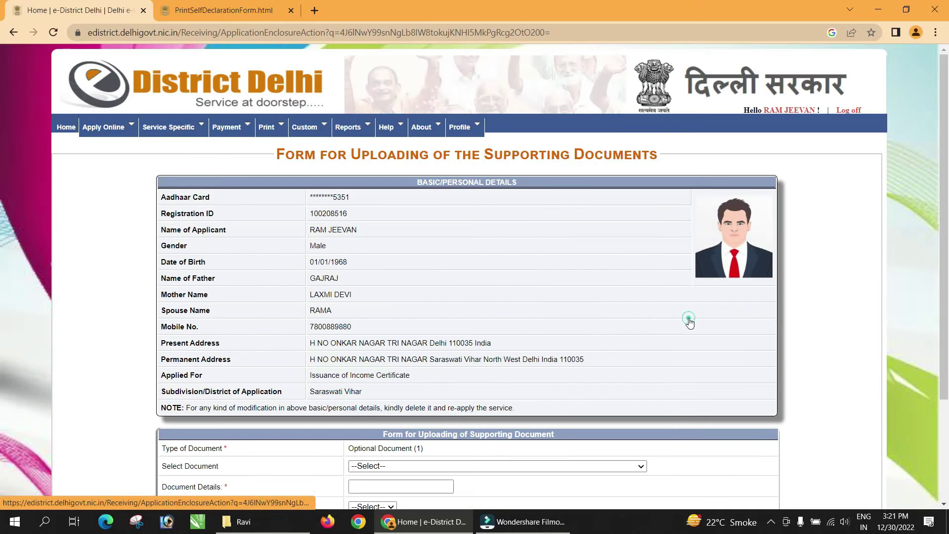
Step: Set Optional Document (1) to document type Other with the details Electricity bill
scroll(690, 321, down, 3)
click(454, 345)
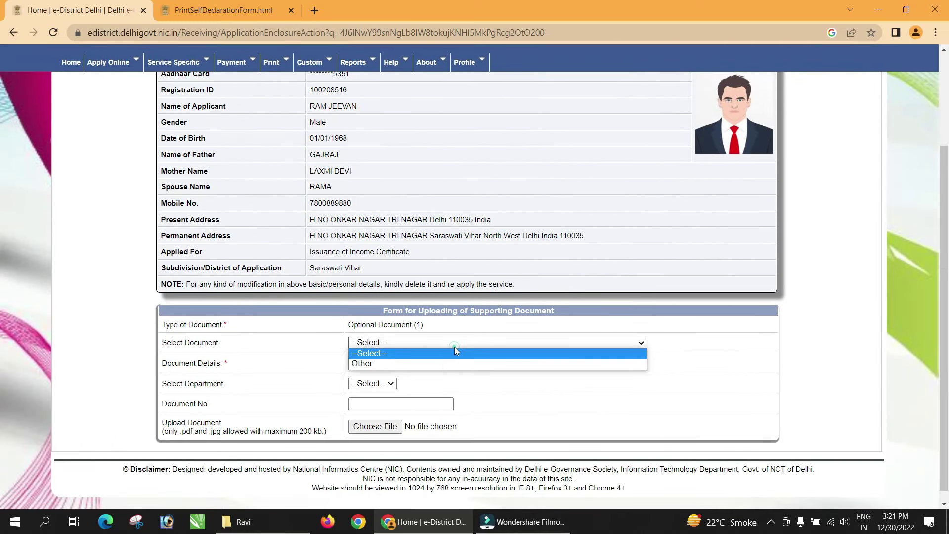
click(436, 364)
click(413, 366)
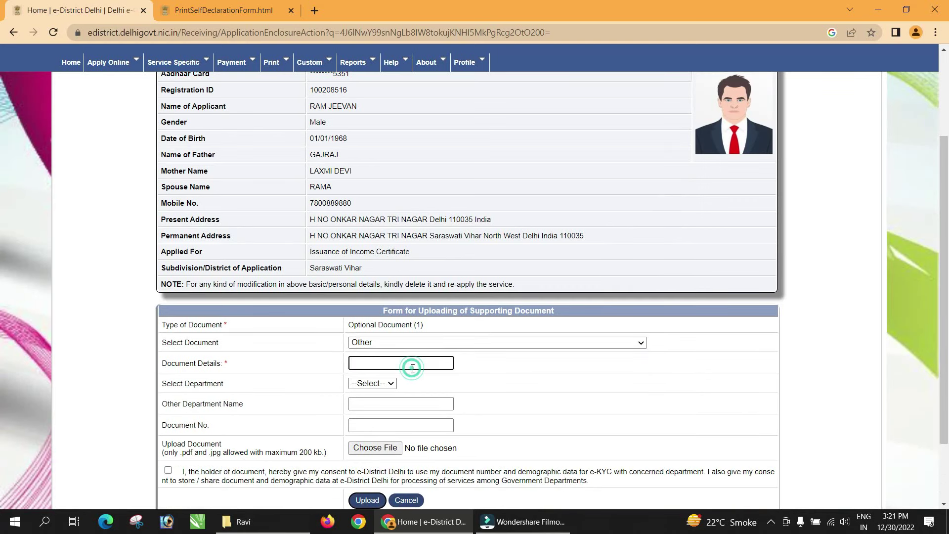
text(Electricity bill)
Step: Set the department to Other, fill in the document number, upload the electricity bill file and acknowledge the message
click(392, 385)
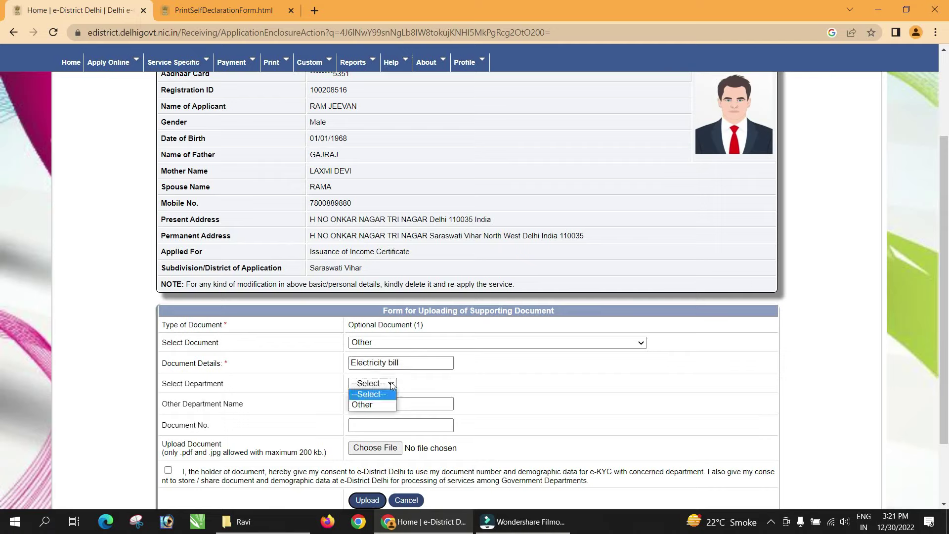
click(376, 405)
click(376, 404)
click(376, 406)
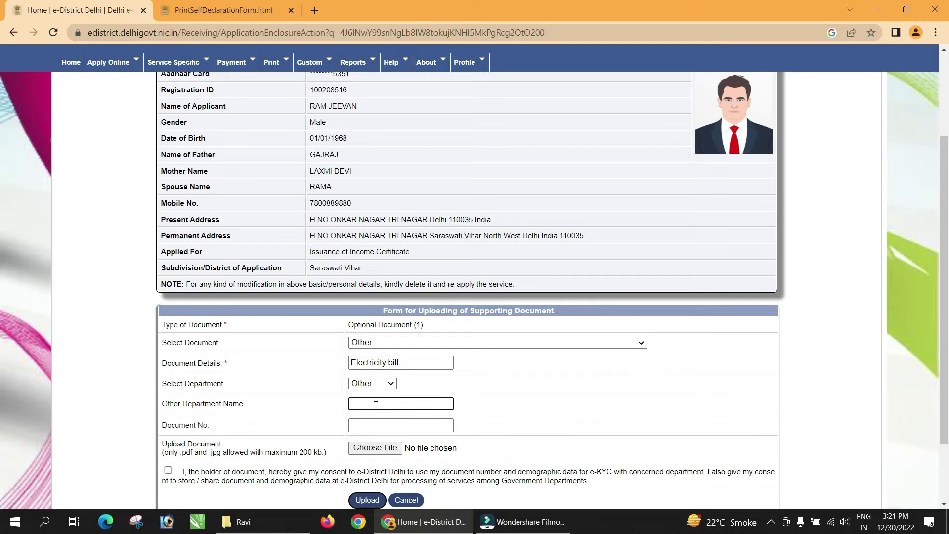
click(352, 425)
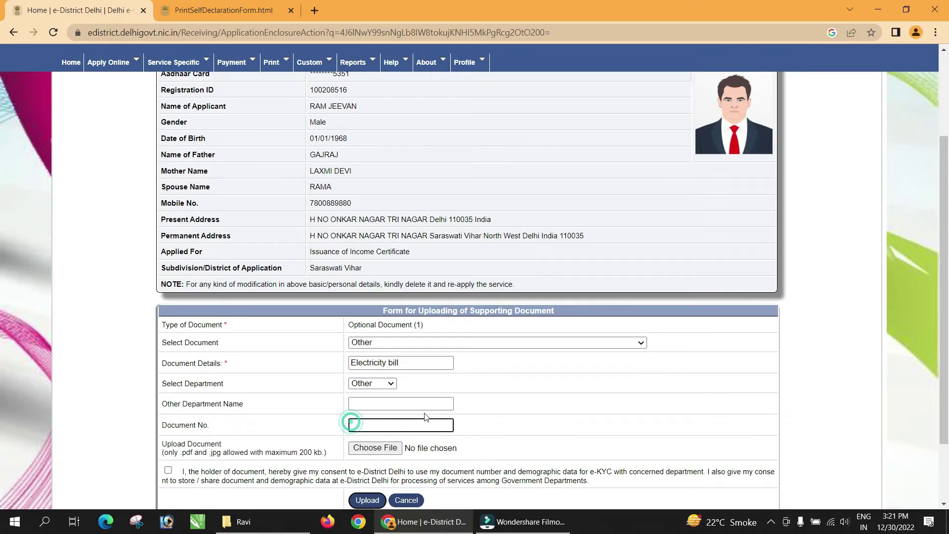
click(393, 447)
click(600, 99)
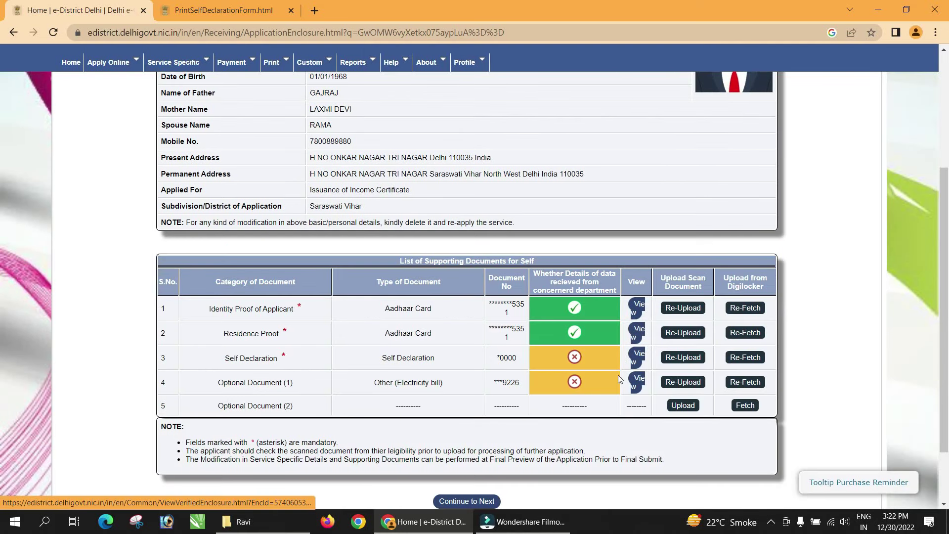
Step: Open the upload form for Optional Document (2) and set its document type to Other with the details Rent
click(678, 406)
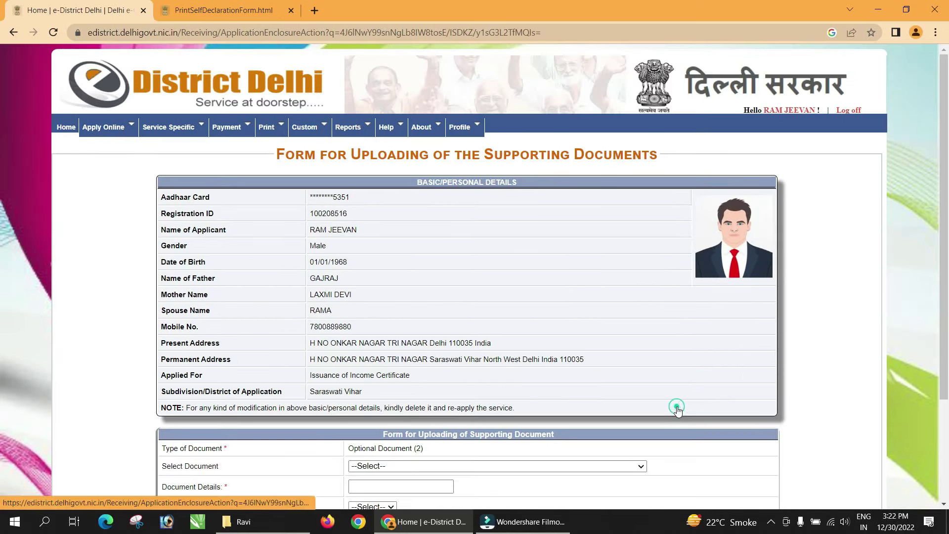
scroll(517, 350, down, 5)
click(517, 346)
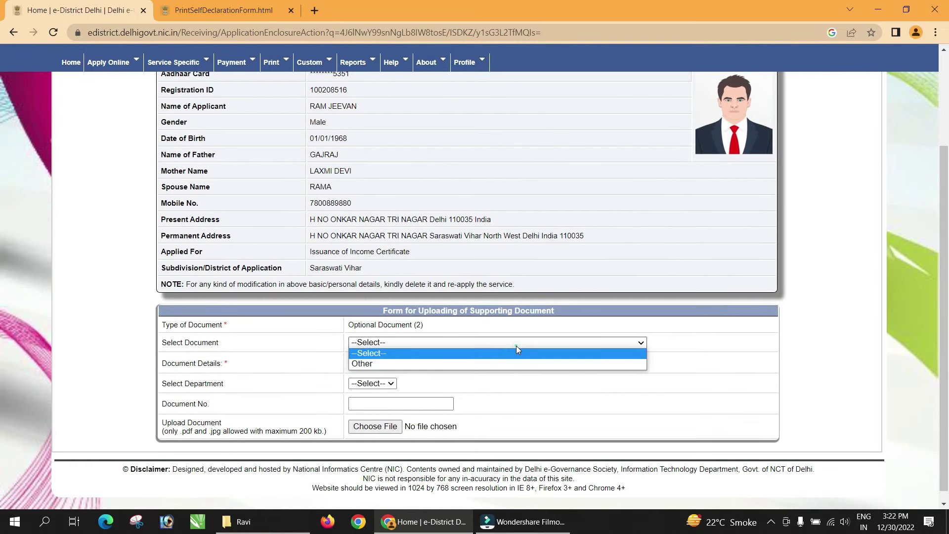
click(443, 362)
click(393, 358)
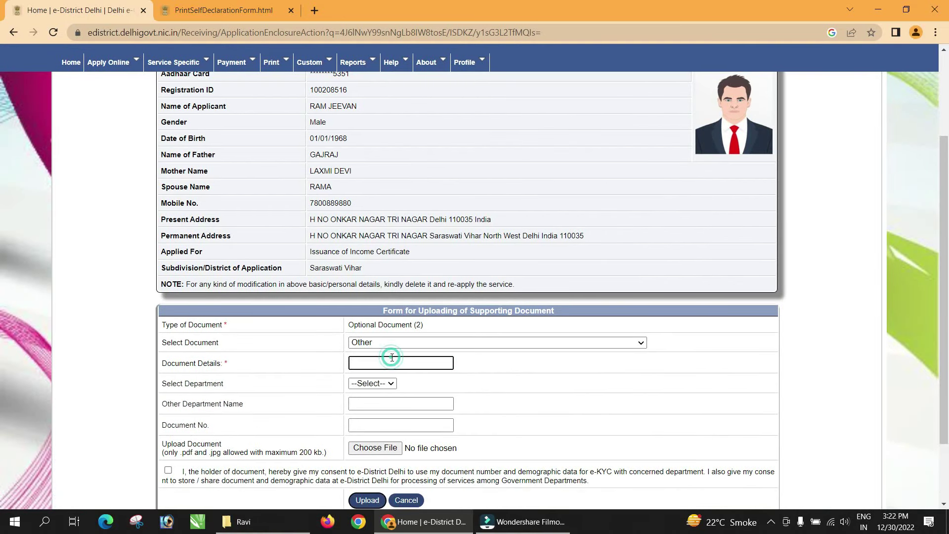
text(Rent)
Step: Upload rent1.pdf as the rent document, with department Other named RE and document number vdvdfv, giving the e-KYC consent
click(372, 388)
click(367, 405)
click(384, 406)
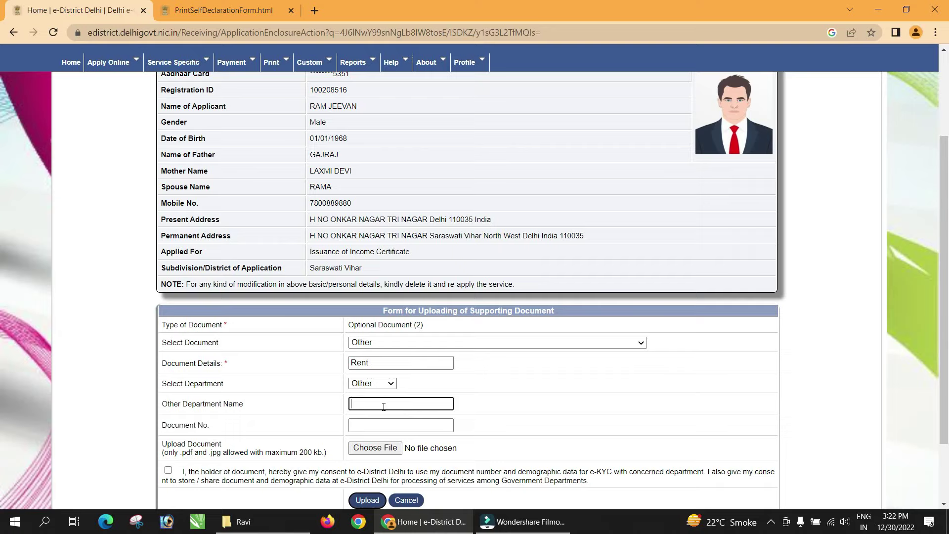
text(RE)
click(400, 425)
text(vdvdfv)
click(375, 448)
click(168, 470)
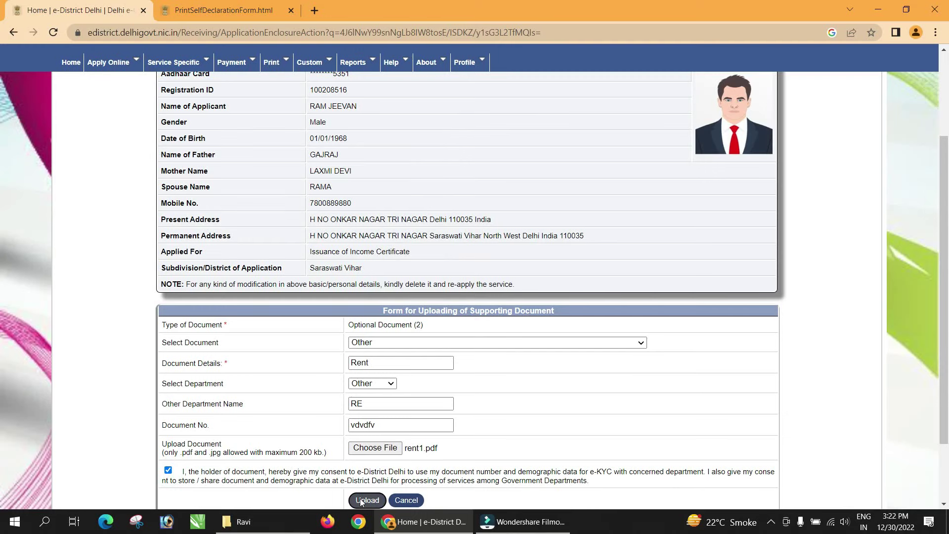
click(366, 500)
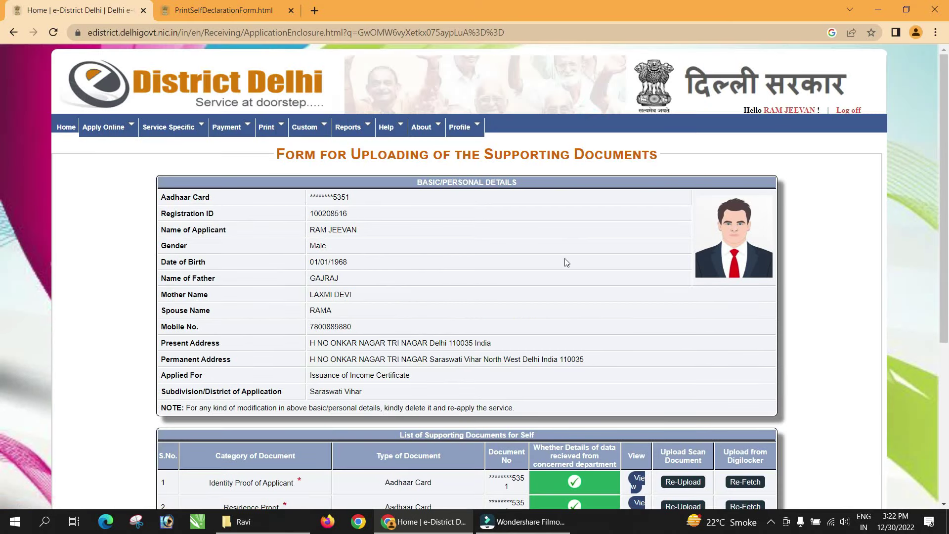
Step: Check the completed list of supporting documents and continue to the photograph details page
scroll(564, 258, down, 1)
scroll(601, 203, down, 3)
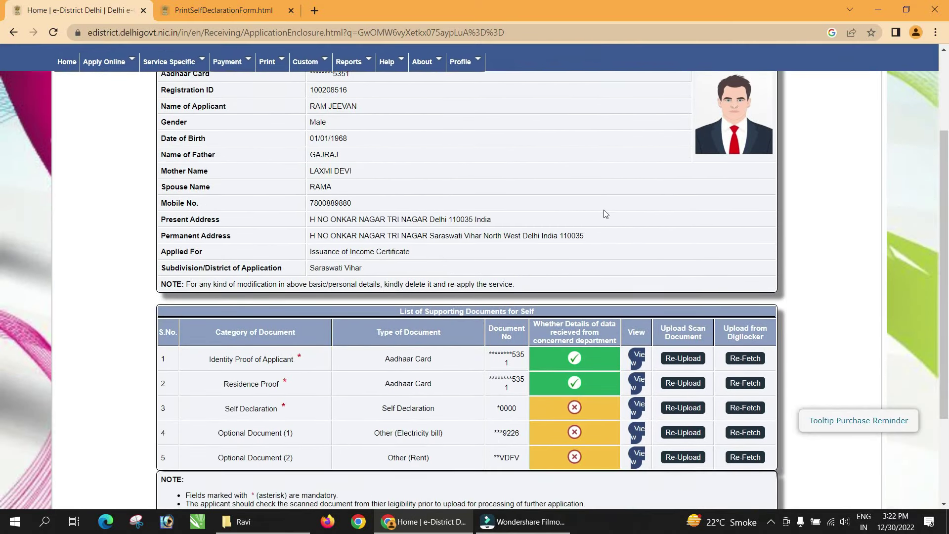
scroll(607, 227, down, 1)
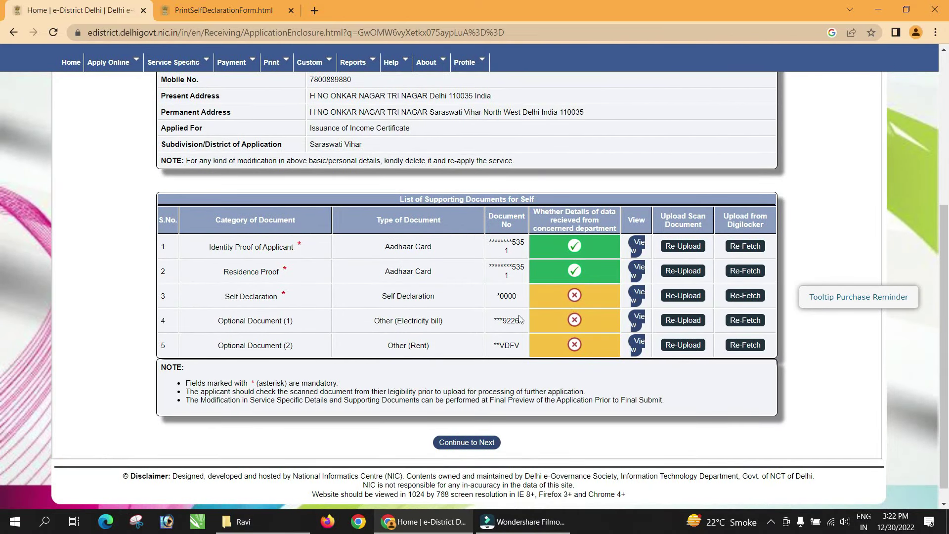
click(469, 443)
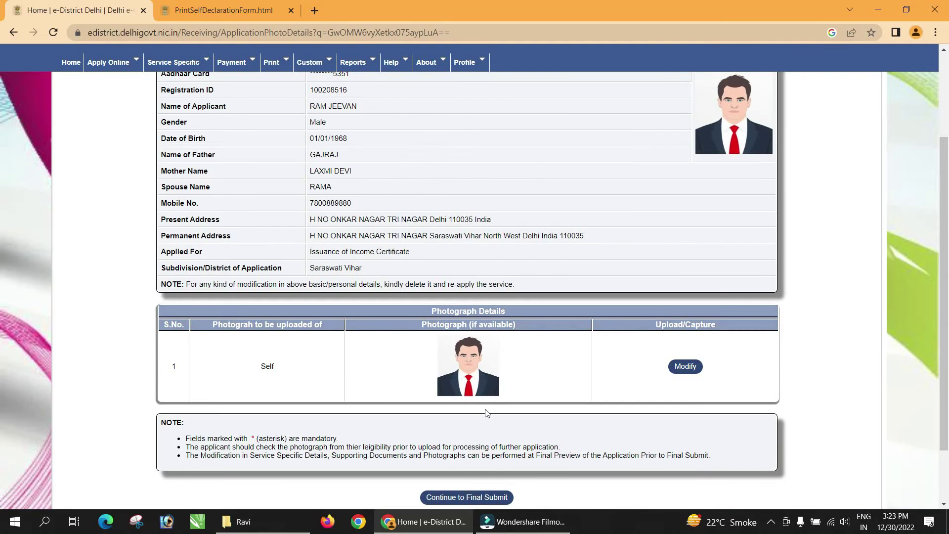